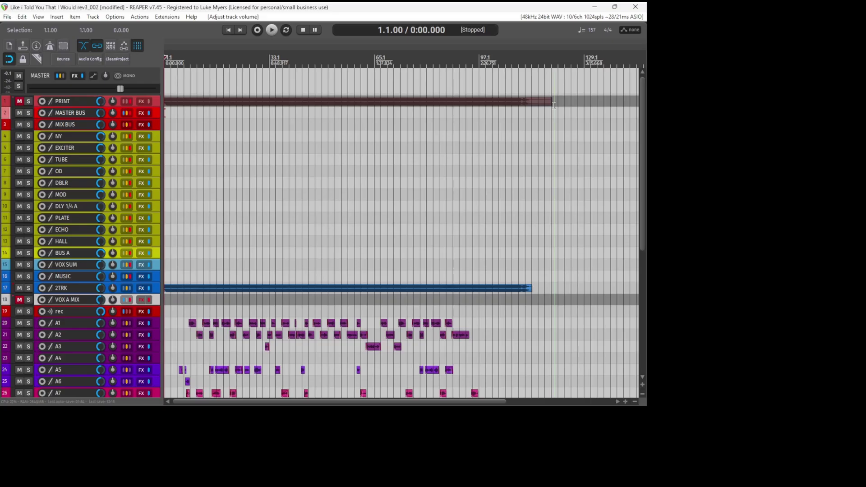
# - Review the 2TRK track's Auto-Key 2, NLS Buss, Center, ReEQ and Smack Attack settings, and close its FX chain
pyautogui.scroll(-1, 616, 252)
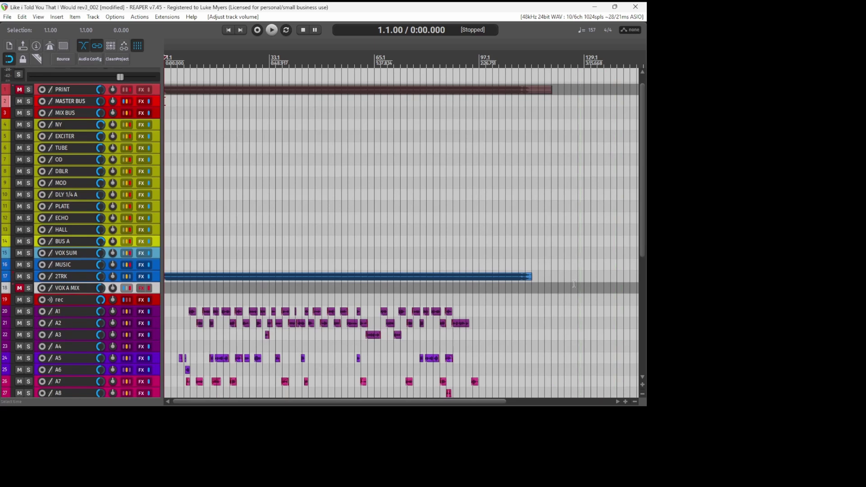
pyautogui.scroll(-1, 297, 299)
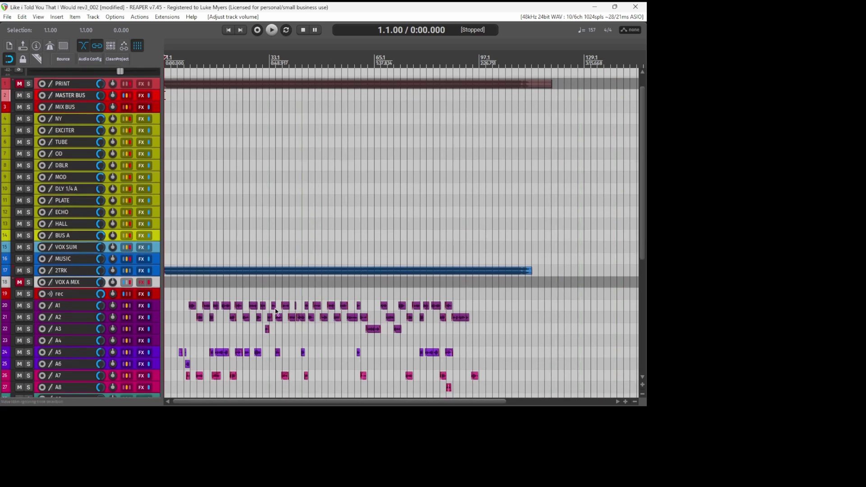
pyautogui.click(71, 269)
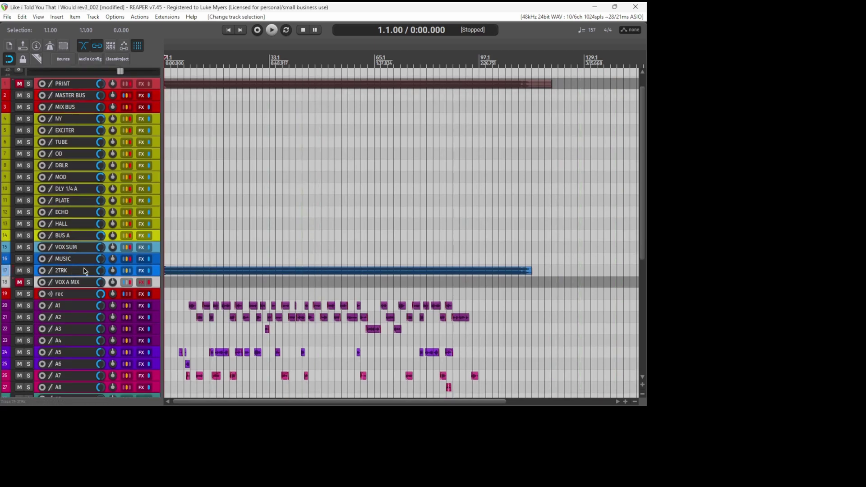
pyautogui.press('f')
pyautogui.click(51, 31)
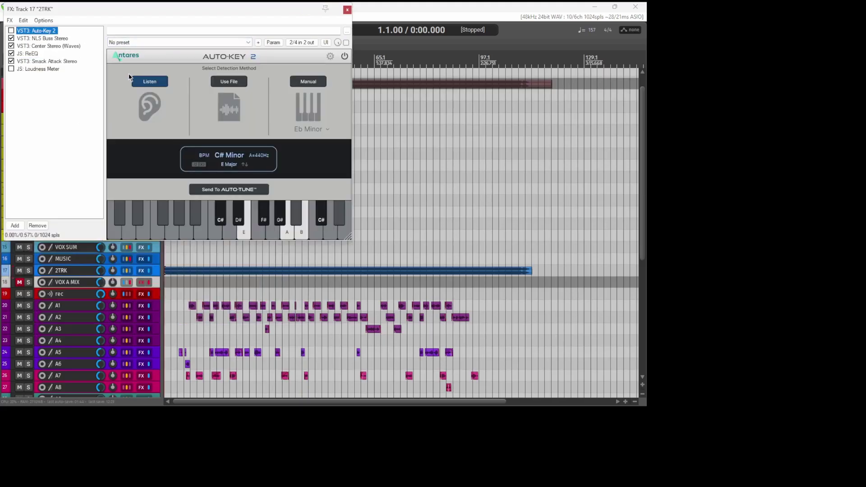
pyautogui.click(42, 39)
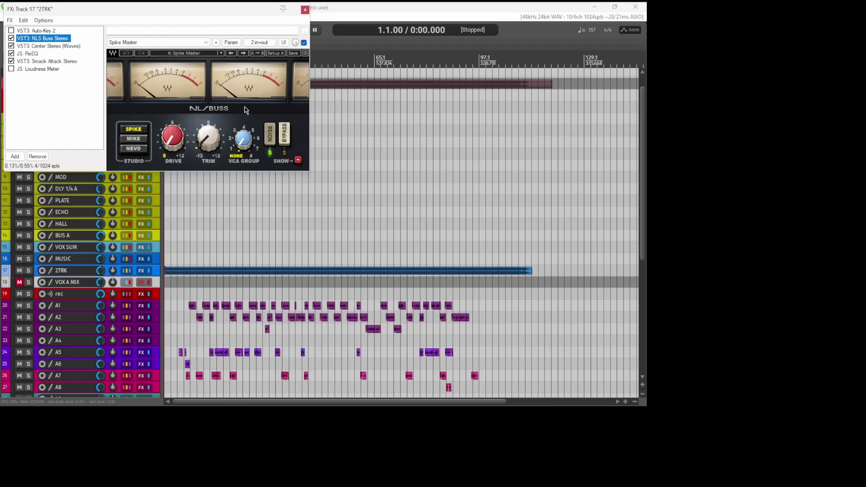
pyautogui.click(39, 46)
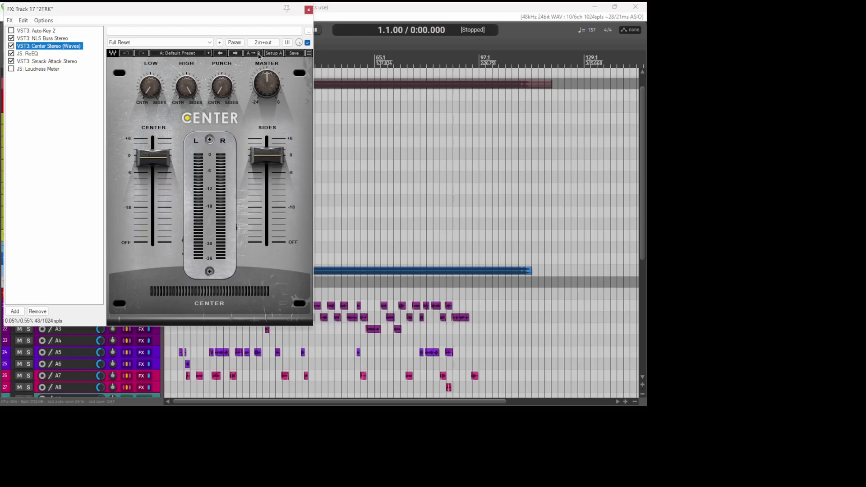
pyautogui.click(31, 54)
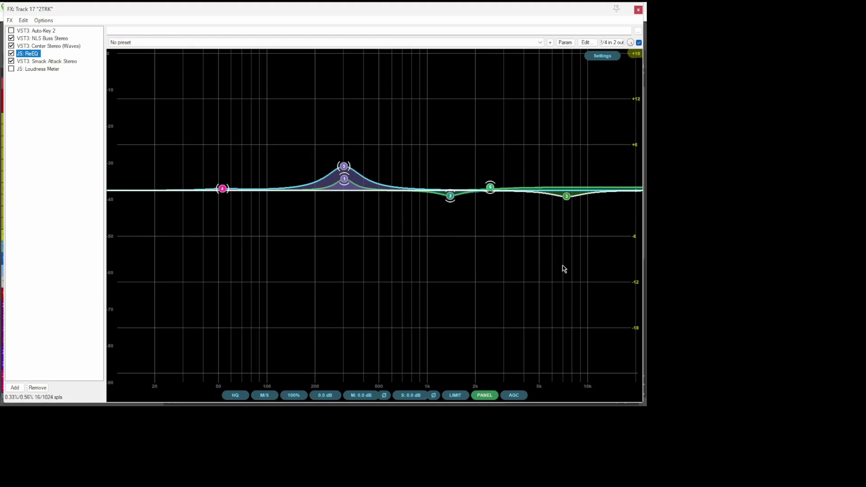
pyautogui.moveTo(561, 220)
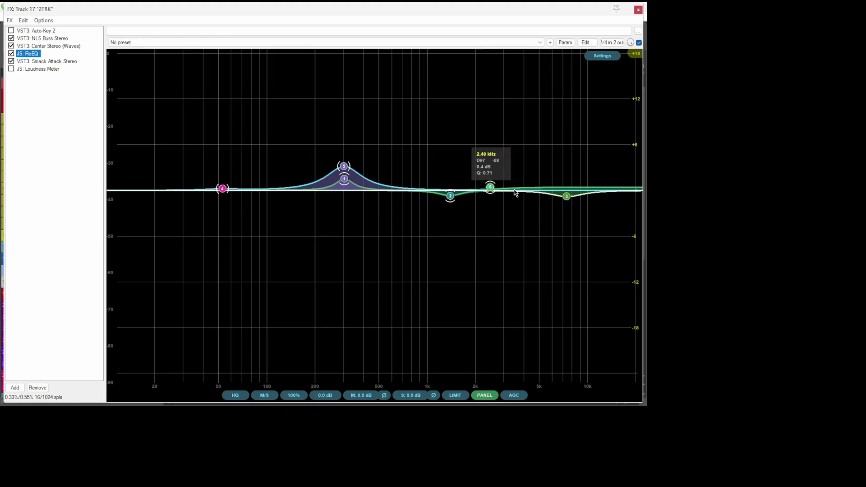
pyautogui.click(59, 62)
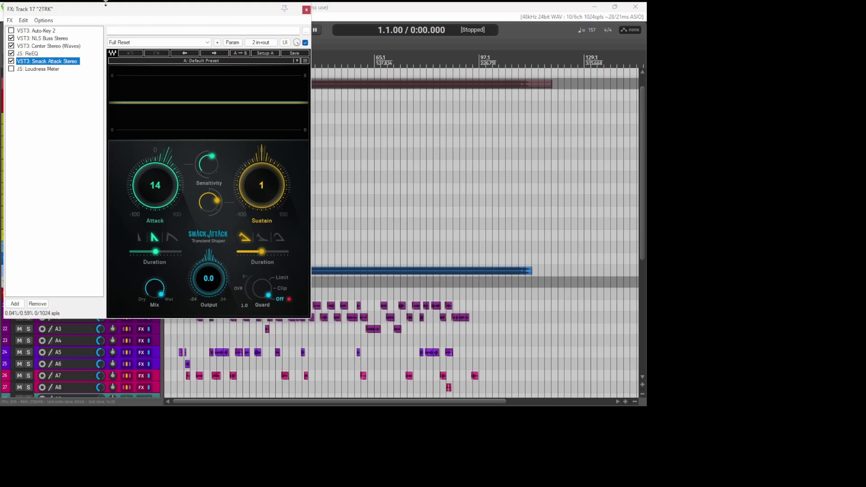
pyautogui.click(306, 10)
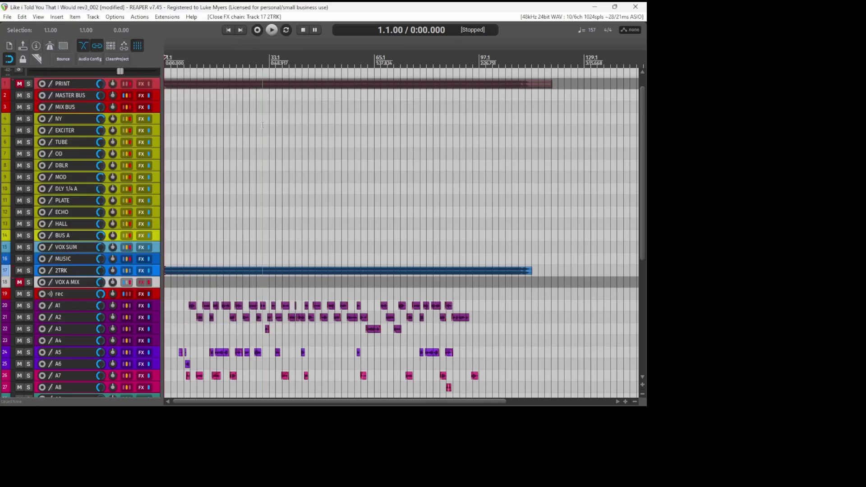
# - Open the MUSIC track's FX chain and review its ValhallaVintageVerb and Ozone Imager 2 settings
pyautogui.click(78, 260)
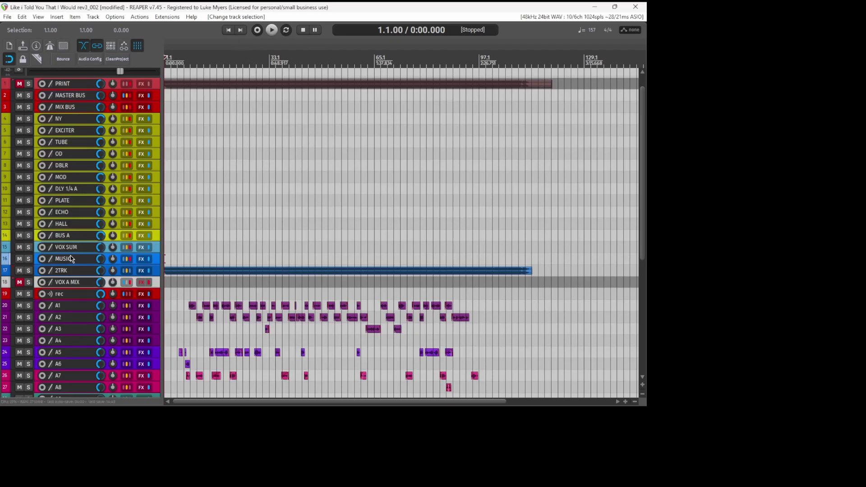
pyautogui.click(141, 258)
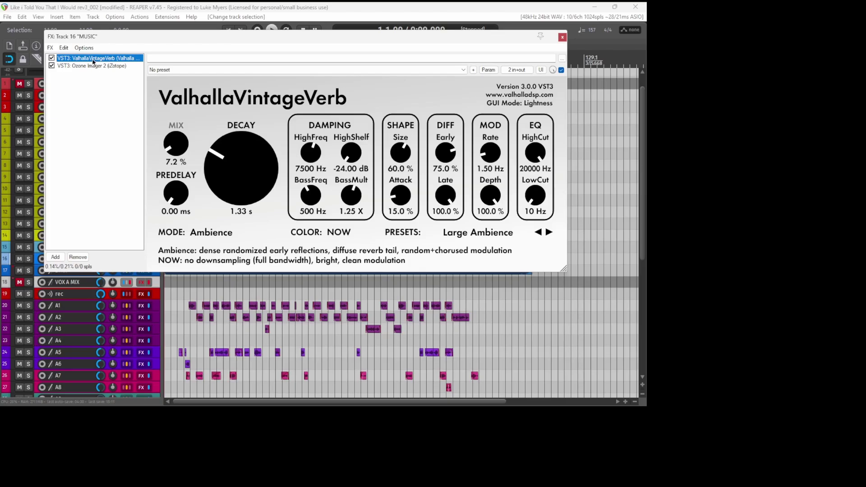
pyautogui.click(123, 66)
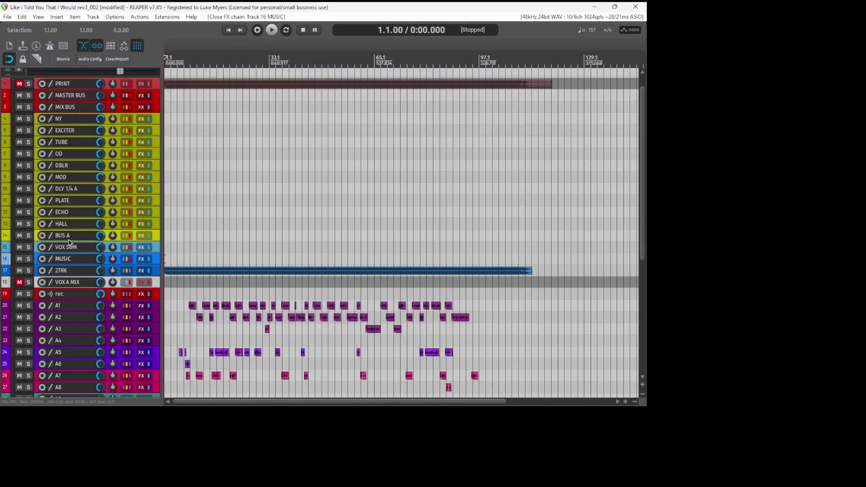
# - Open the rec track's FX chain and review its Auto-Tune Artist, first De-esser, RCompressor and C4 settings
pyautogui.scroll(-3, 94, 260)
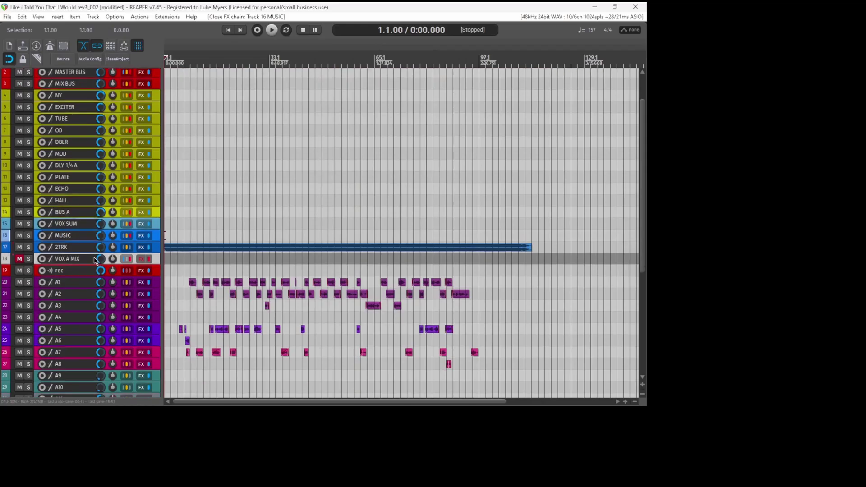
pyautogui.scroll(-1, 95, 260)
pyautogui.scroll(-1, 43, 228)
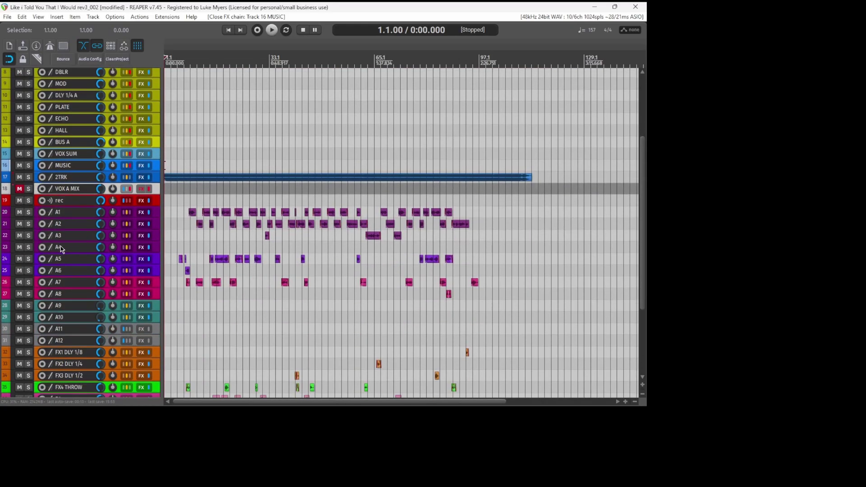
pyautogui.scroll(-1, 86, 215)
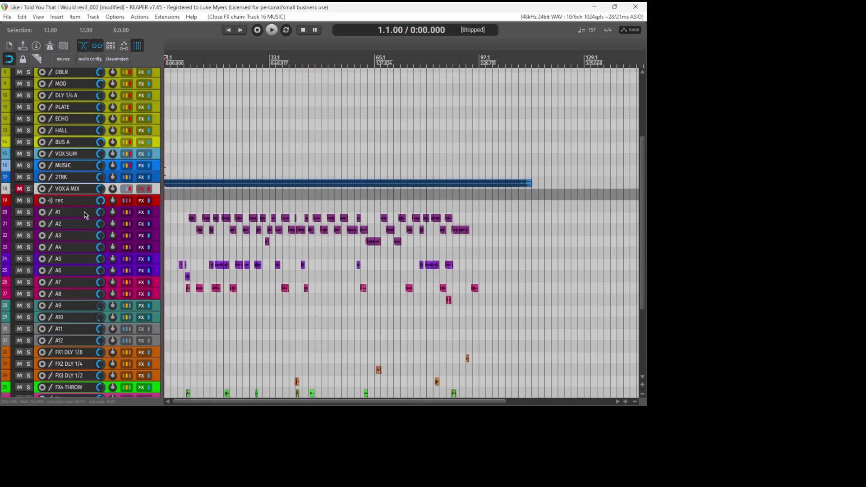
pyautogui.scroll(-1, 90, 220)
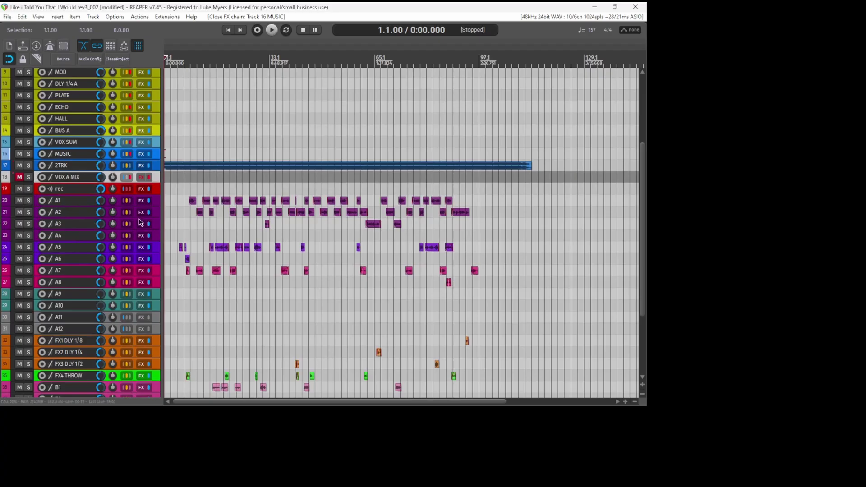
pyautogui.click(81, 191)
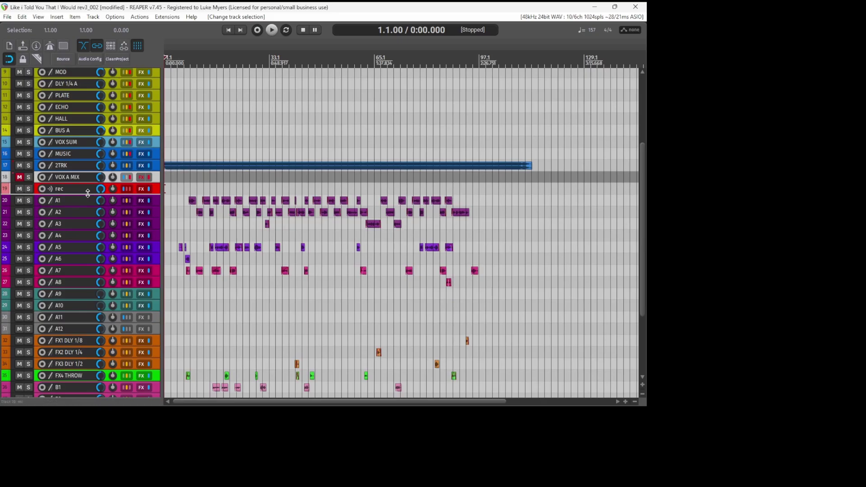
pyautogui.press('f')
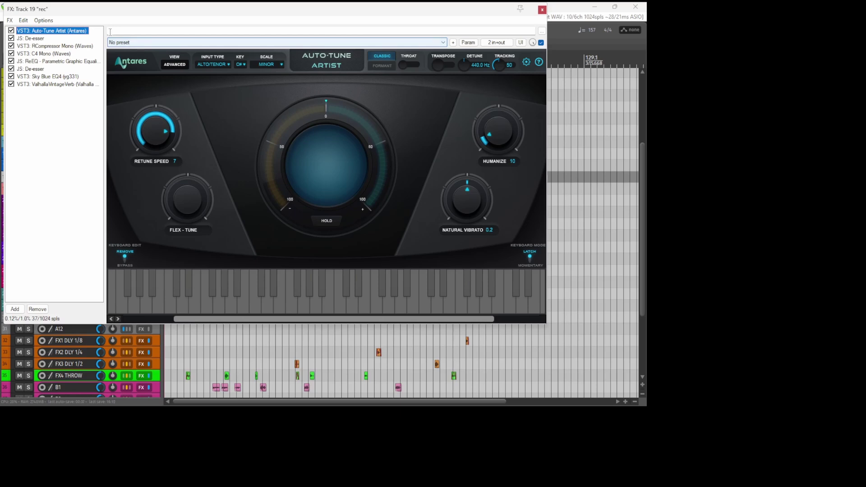
pyautogui.click(37, 38)
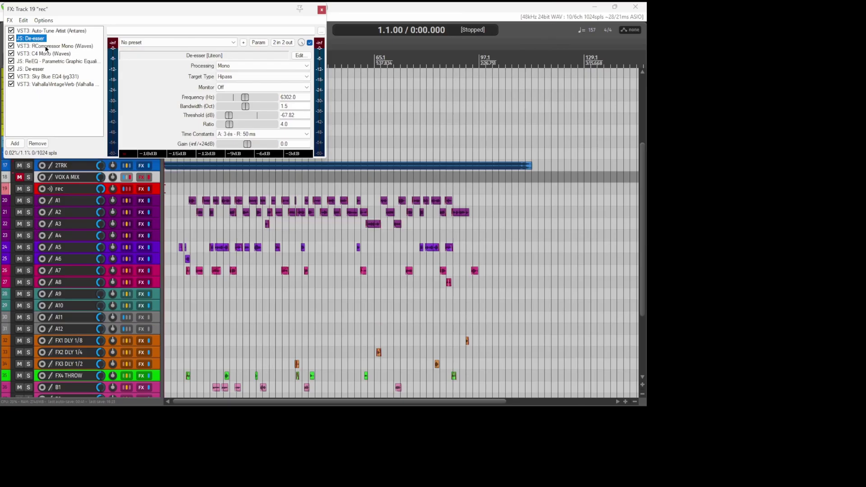
pyautogui.click(56, 46)
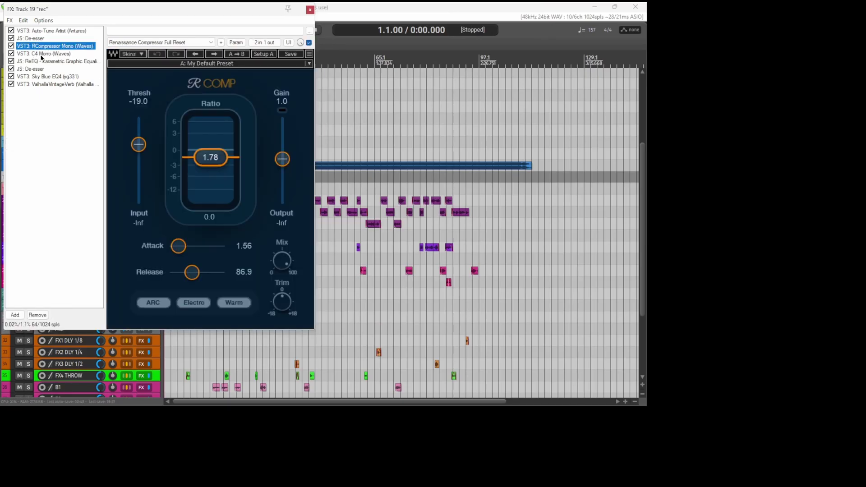
pyautogui.click(42, 54)
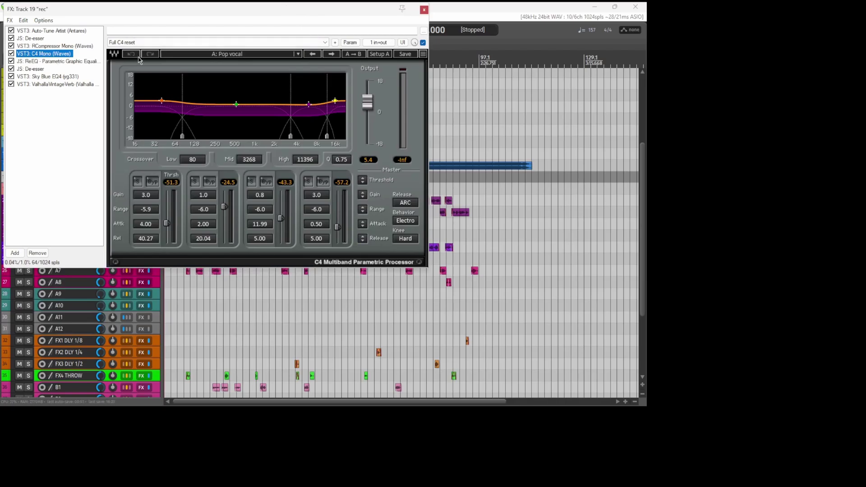
# - Review the rec track's ReEQ, second De-esser, Sky Blue EQ4 and ValhallaVintageVerb settings, and close its FX chain
pyautogui.click(85, 61)
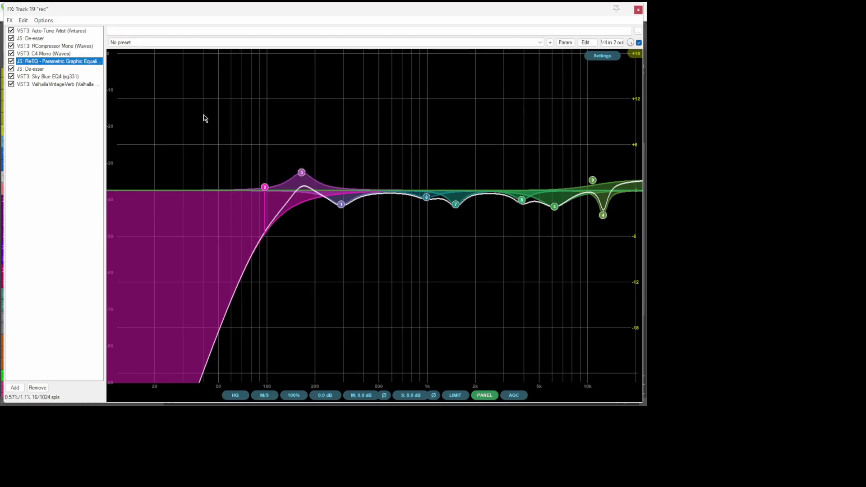
pyautogui.click(38, 68)
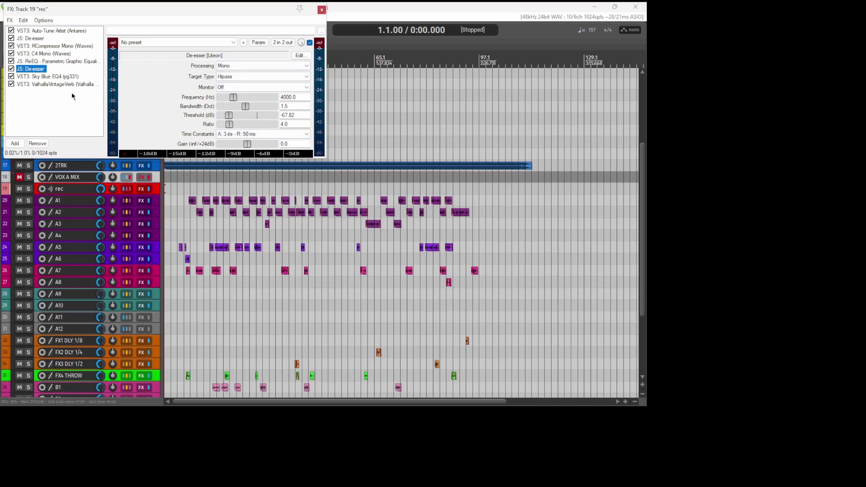
pyautogui.click(46, 78)
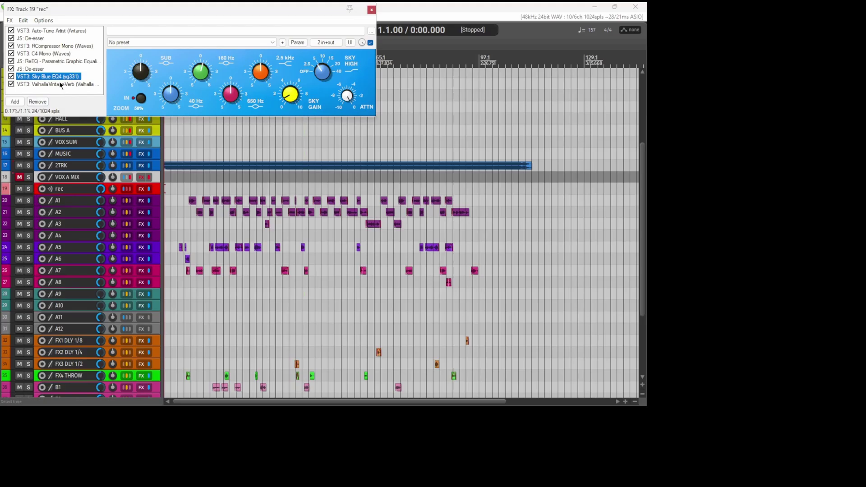
pyautogui.press('Down')
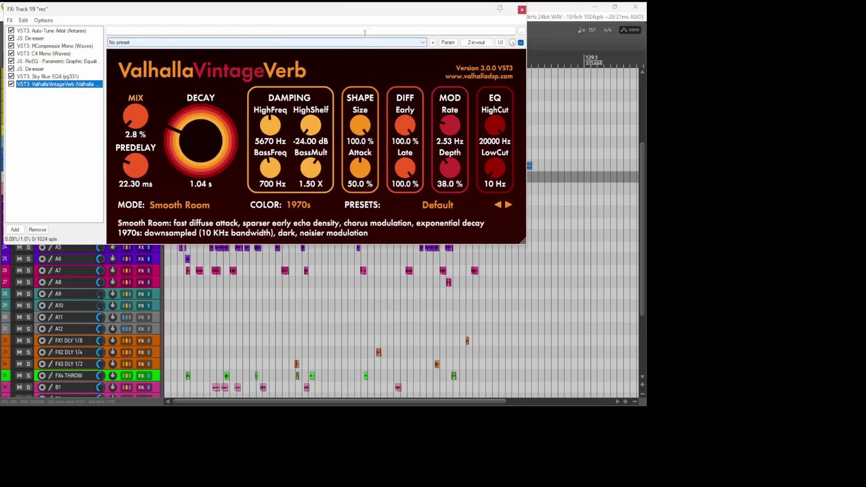
pyautogui.click(522, 9)
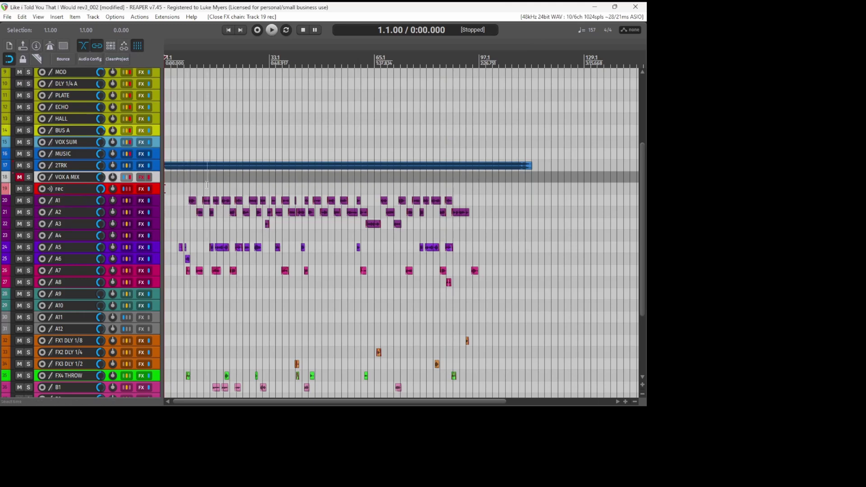
# - Create a short item on the rec track near bar 11 and delete it
pyautogui.moveTo(190, 189); pyautogui.dragTo(212, 189)
pyautogui.click(197, 188)
pyautogui.press('Delete')
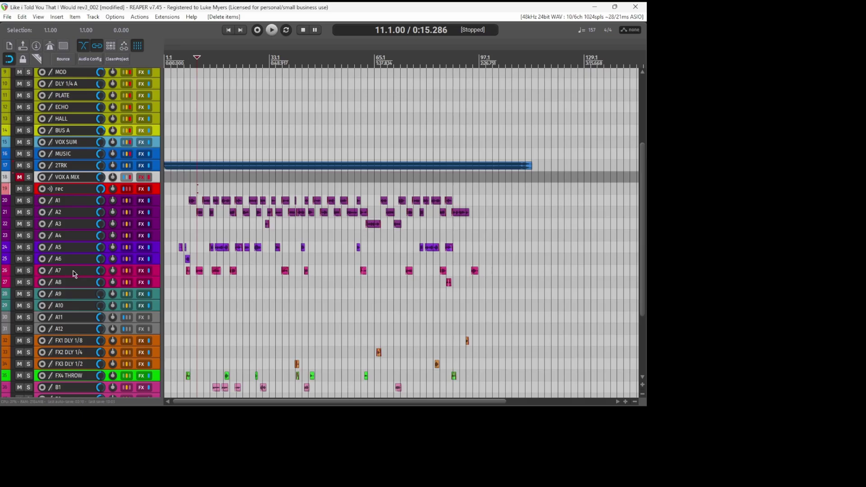
# - Open the A1 track's FX chain and review its Auto-Tune Artist and first three De-esser settings
pyautogui.scroll(2, 81, 311)
pyautogui.scroll(-1, 126, 271)
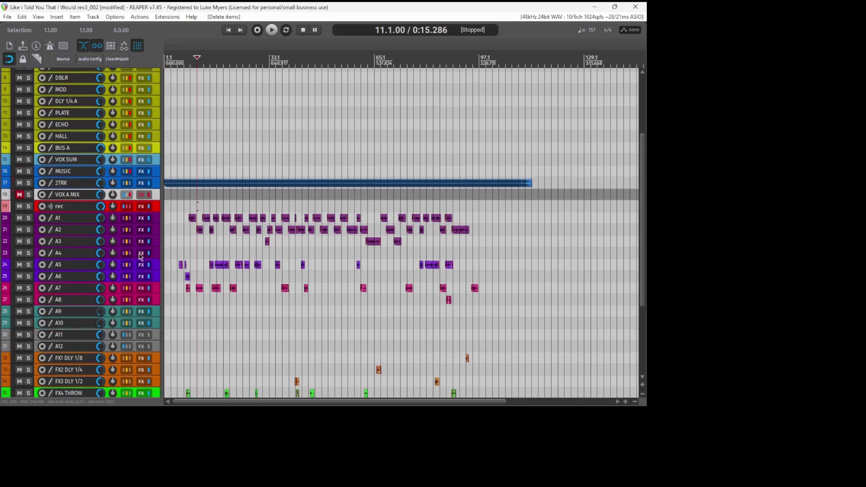
pyautogui.click(82, 217)
pyautogui.press('f')
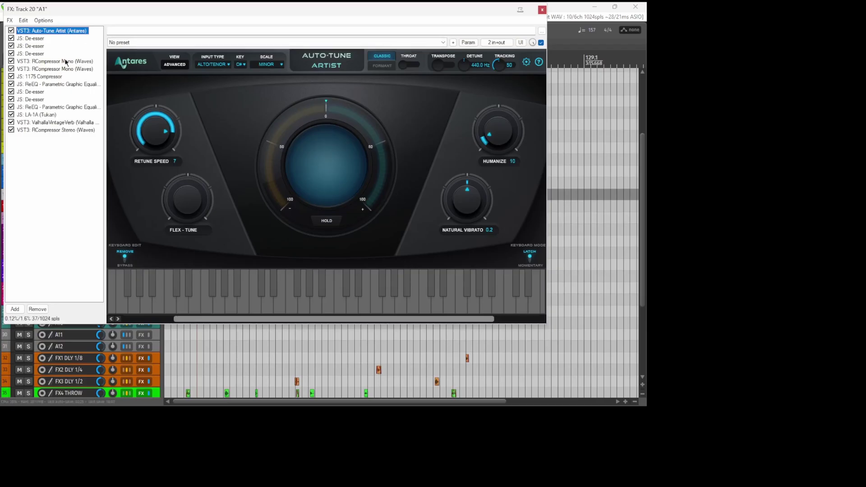
pyautogui.click(33, 38)
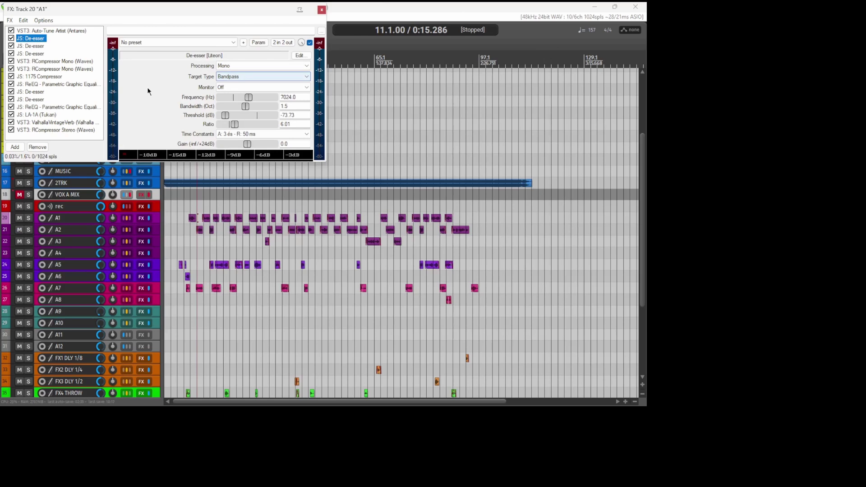
pyautogui.click(27, 47)
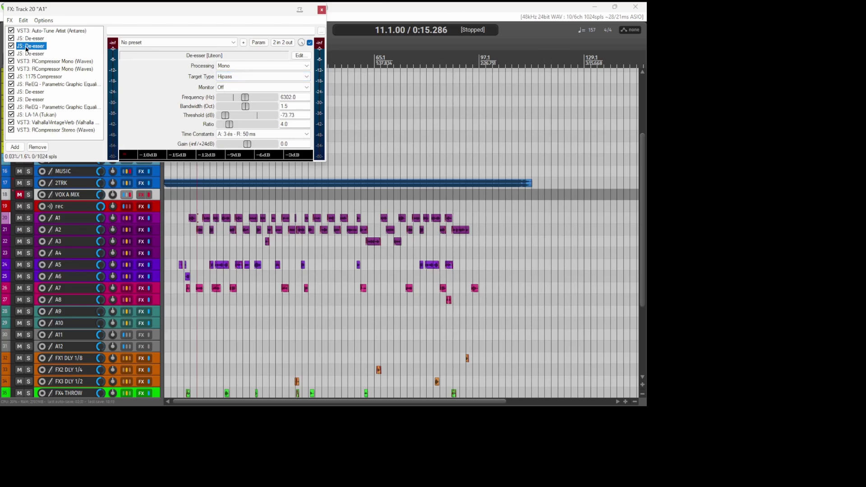
pyautogui.click(34, 54)
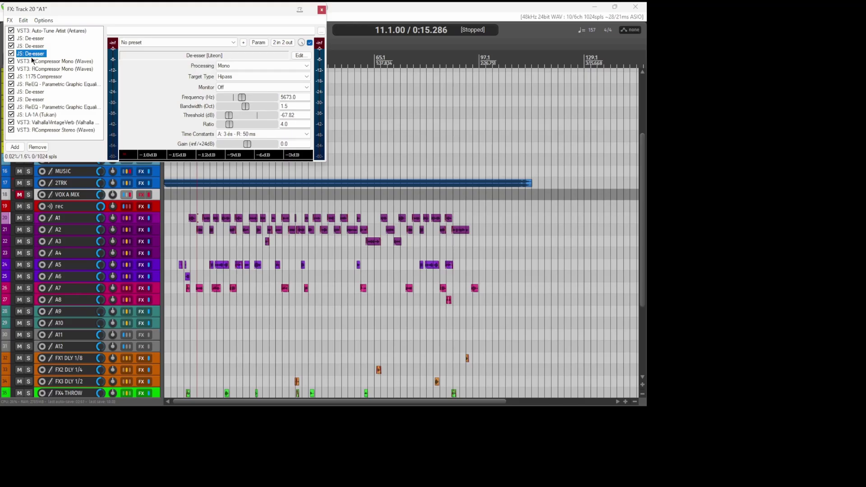
# - Review the A1 track's first RCompressor Mono, 1175 Compressor and first ReEQ settings, including the EQ bands
pyautogui.click(59, 61)
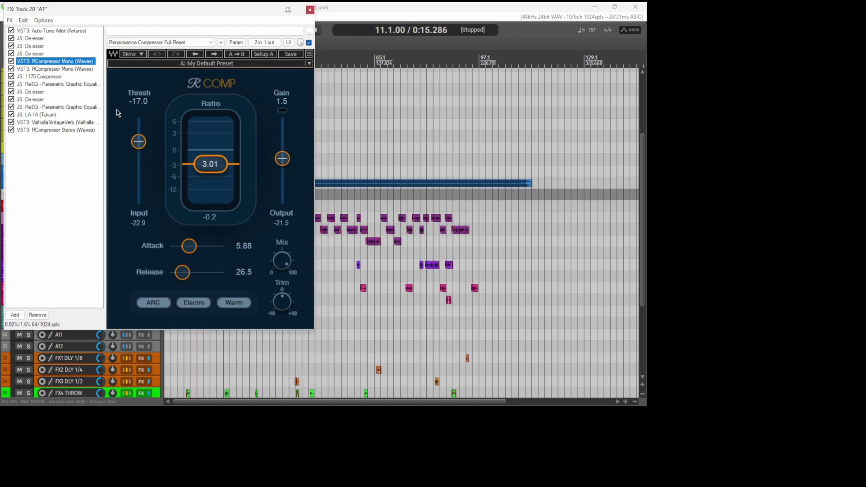
pyautogui.click(50, 77)
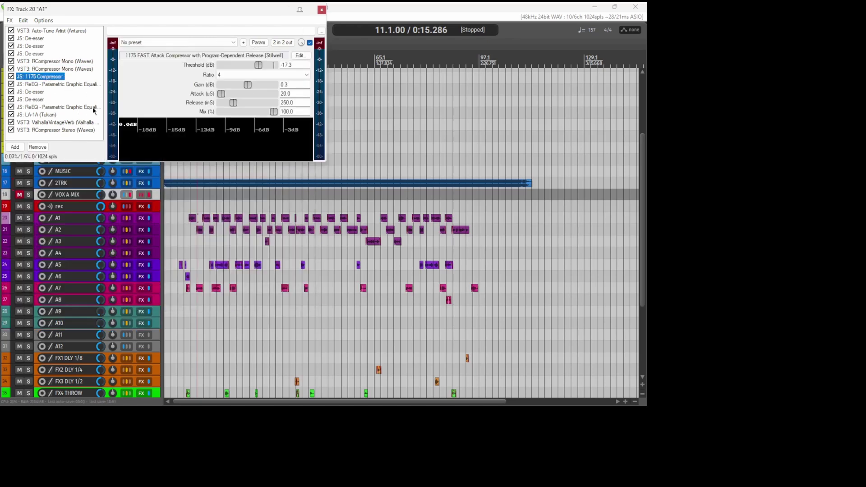
pyautogui.click(42, 61)
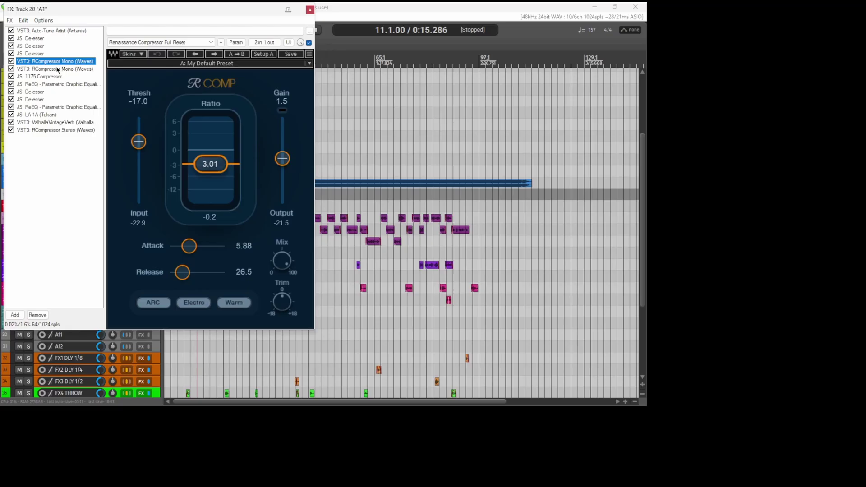
pyautogui.click(58, 79)
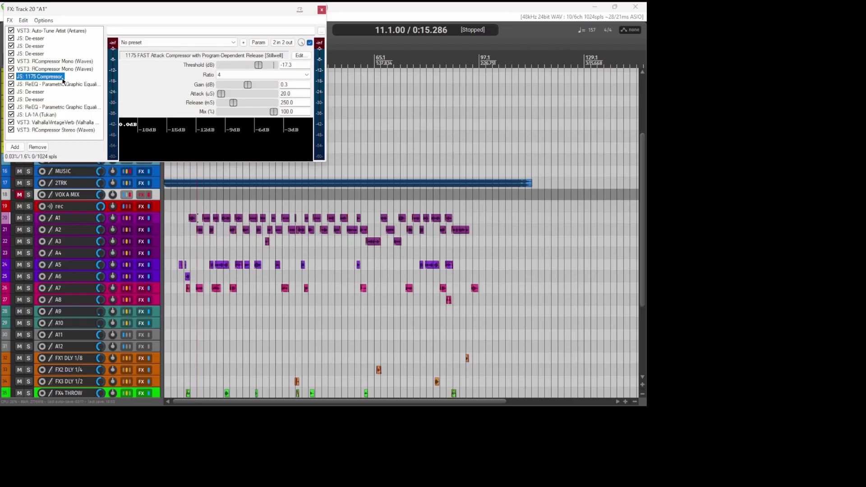
pyautogui.click(72, 83)
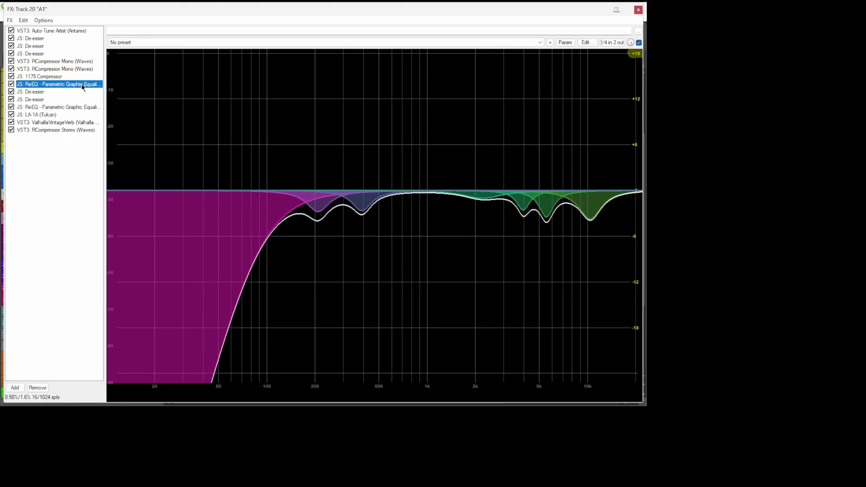
pyautogui.moveTo(182, 93)
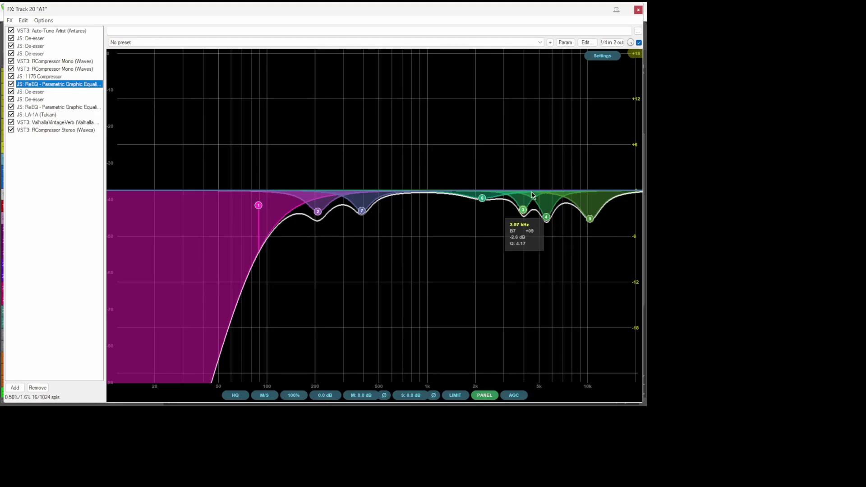
# - Review the A1 track's last two De-essers, second ReEQ, LA-1A, ValhallaVintageVerb and RCompressor Stereo, and close its FX chain
pyautogui.click(35, 92)
pyautogui.click(36, 99)
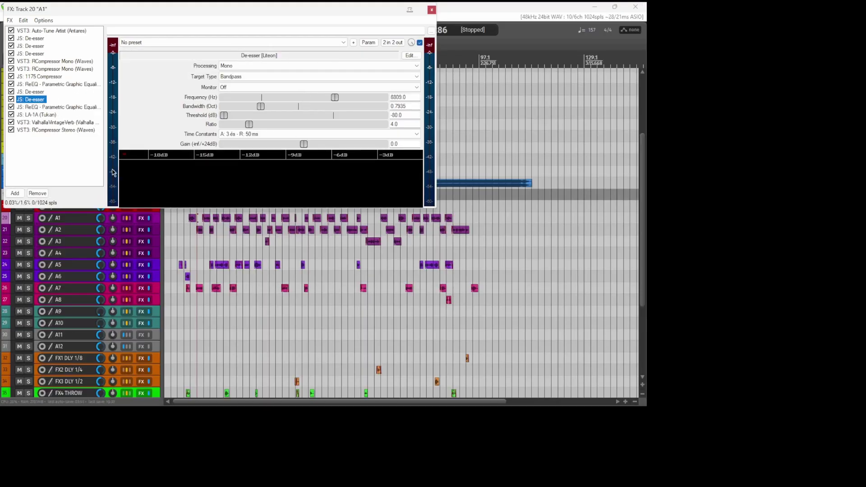
pyautogui.click(62, 108)
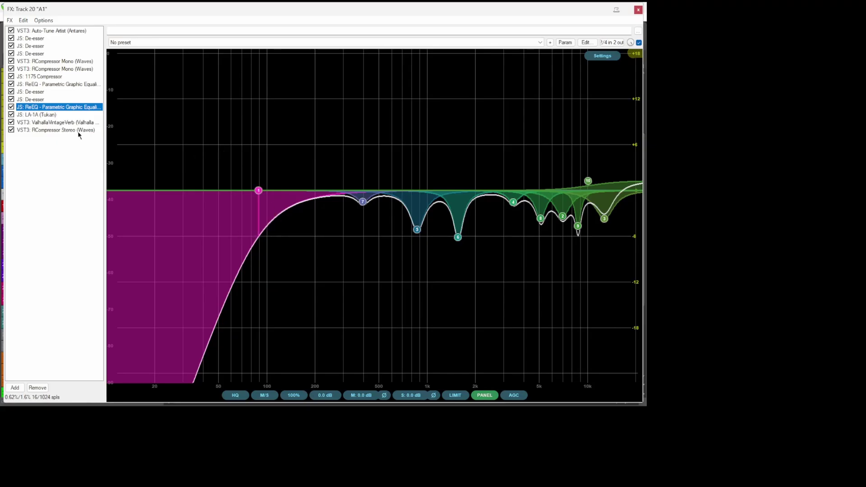
pyautogui.click(54, 115)
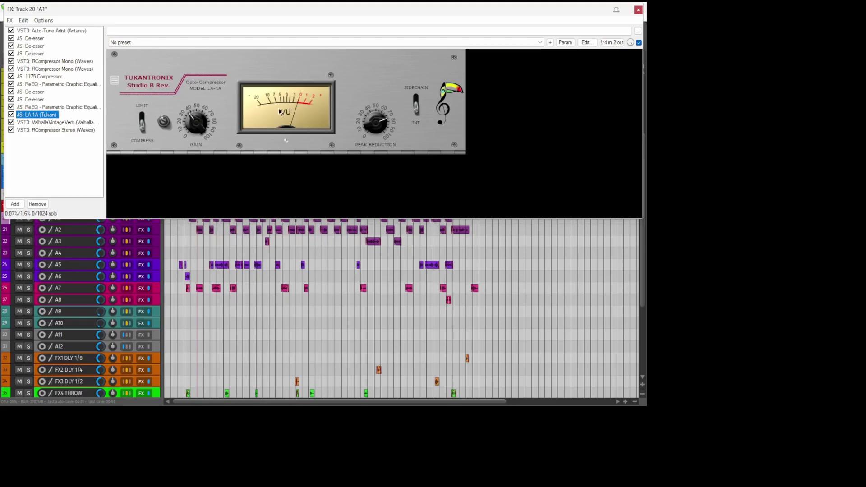
pyautogui.click(70, 122)
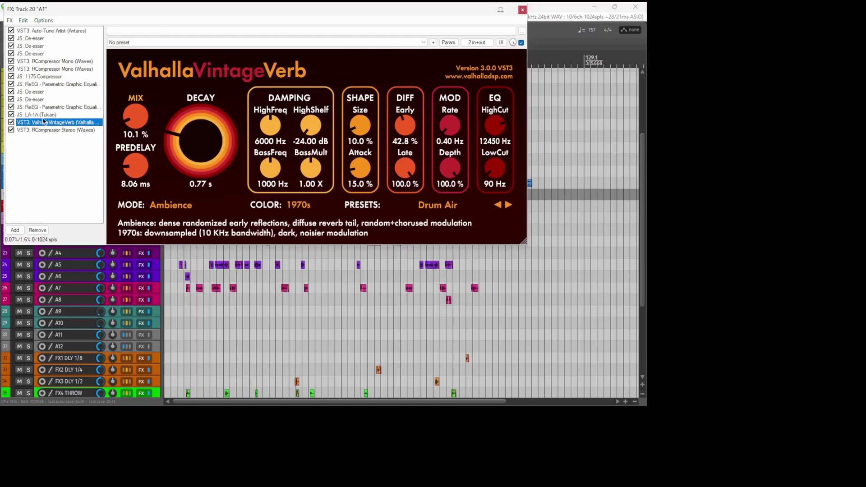
pyautogui.click(52, 130)
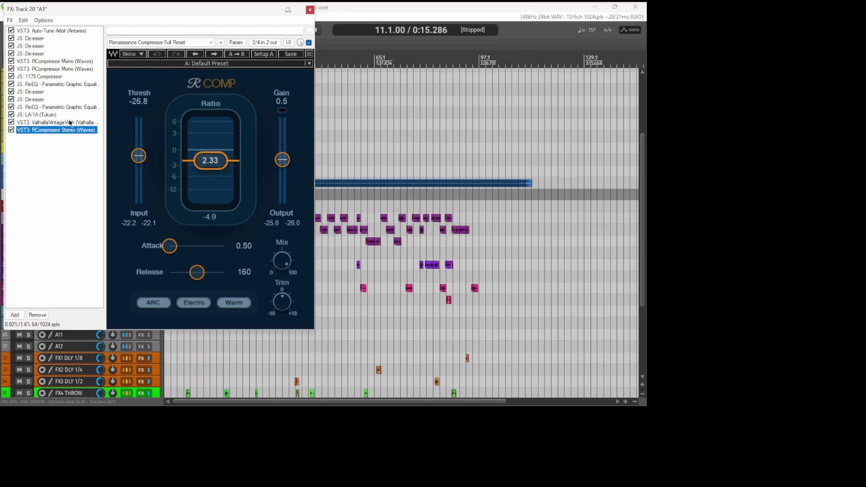
pyautogui.click(309, 10)
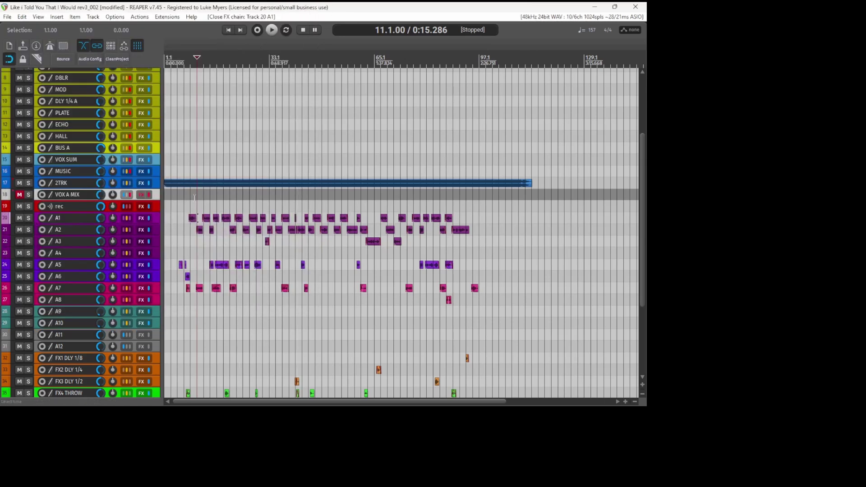
# - Open the BUS A track's FX chain and review its first two De-essers, both RCompressors and the ReEQ bands
pyautogui.click(77, 270)
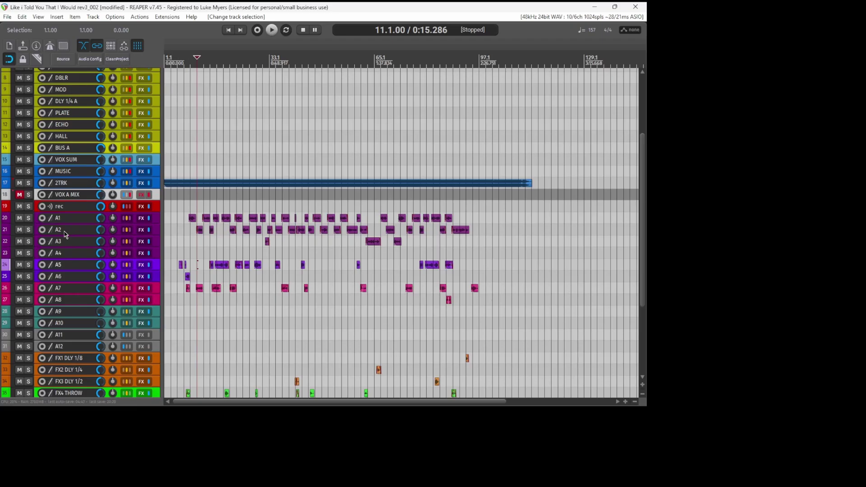
pyautogui.click(63, 151)
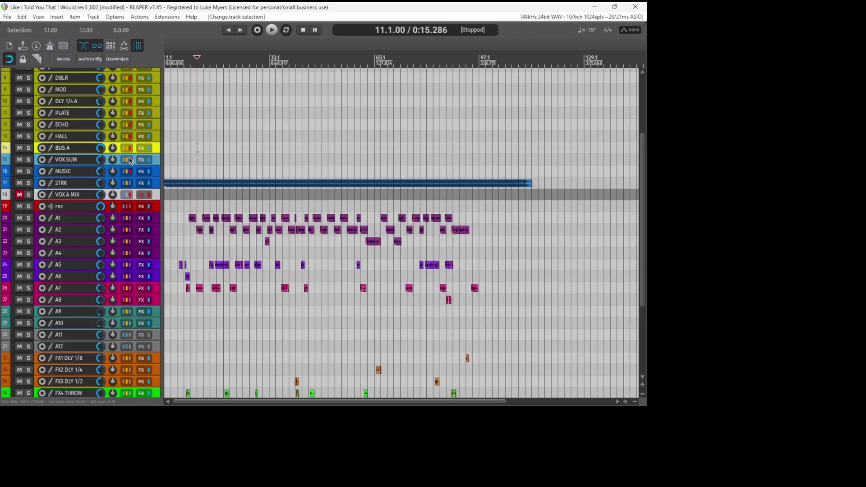
pyautogui.hotkey('shift', 'f')
pyautogui.click(44, 103)
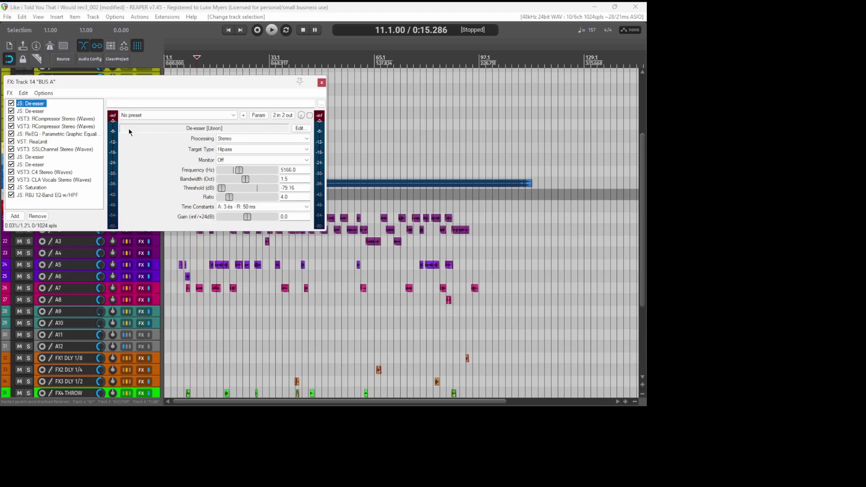
pyautogui.click(35, 111)
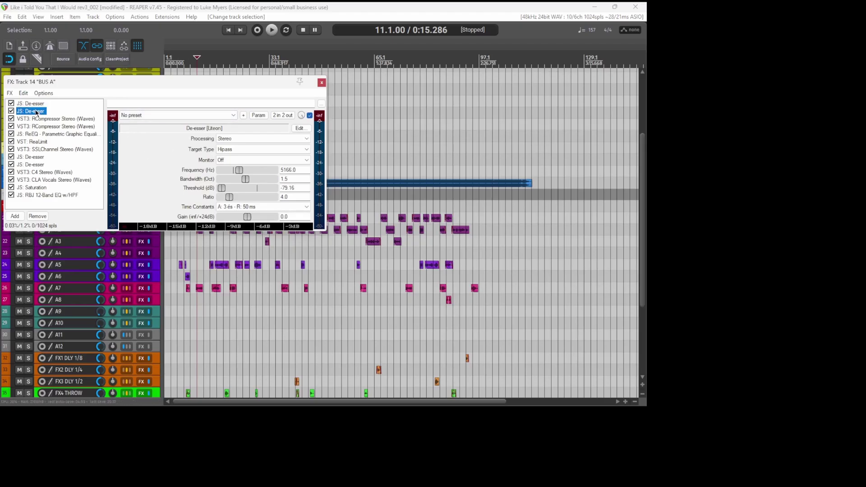
pyautogui.click(50, 119)
pyautogui.click(56, 127)
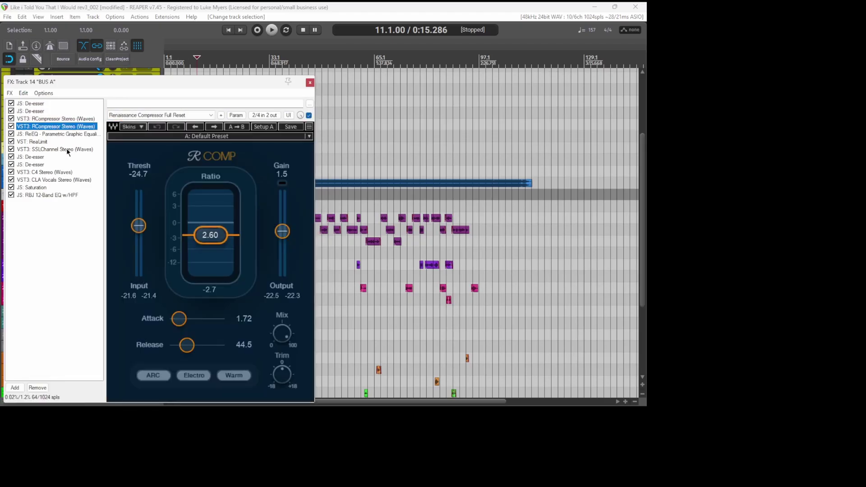
pyautogui.click(60, 134)
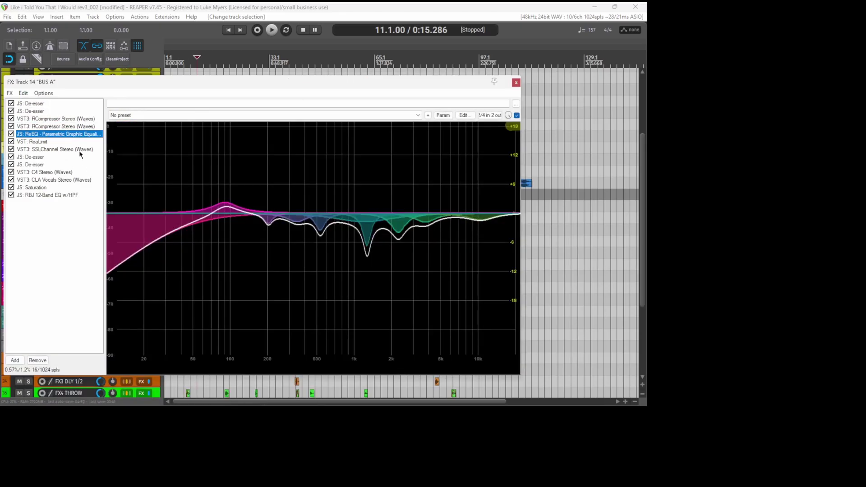
pyautogui.moveTo(110, 175)
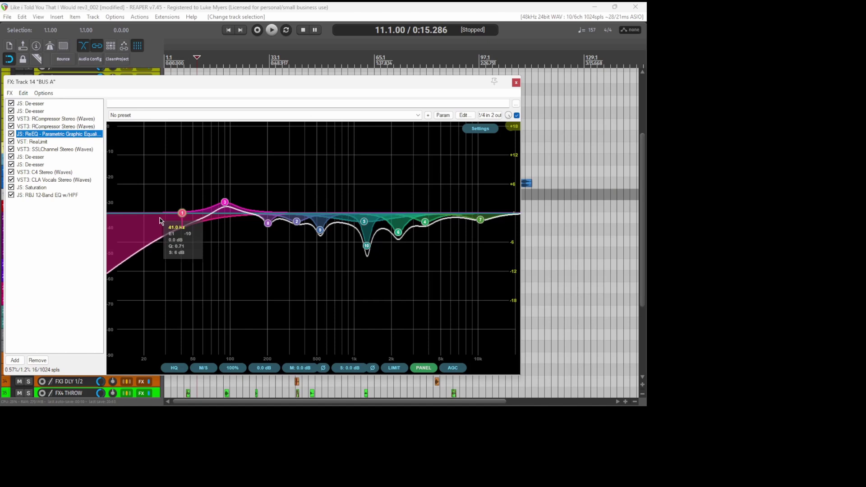
# - Review the BUS A track's ReaLimit, SSLChannel, third De-esser and C4 multiband settings
pyautogui.click(40, 142)
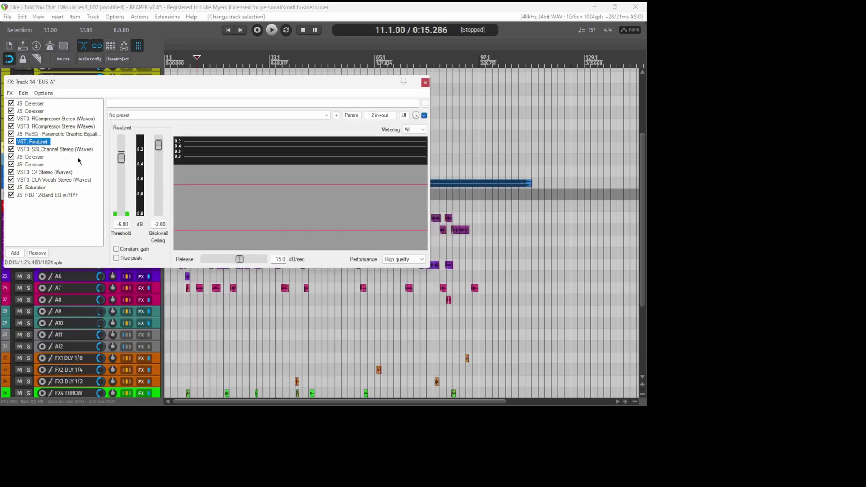
pyautogui.click(43, 150)
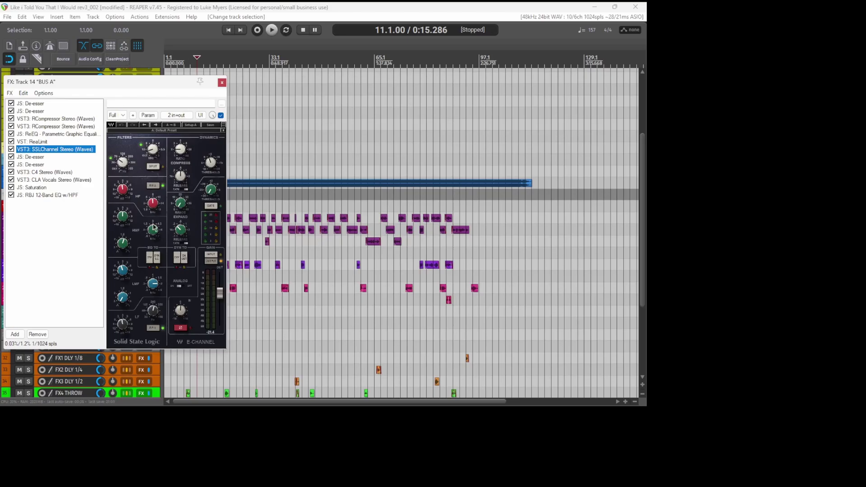
pyautogui.click(35, 157)
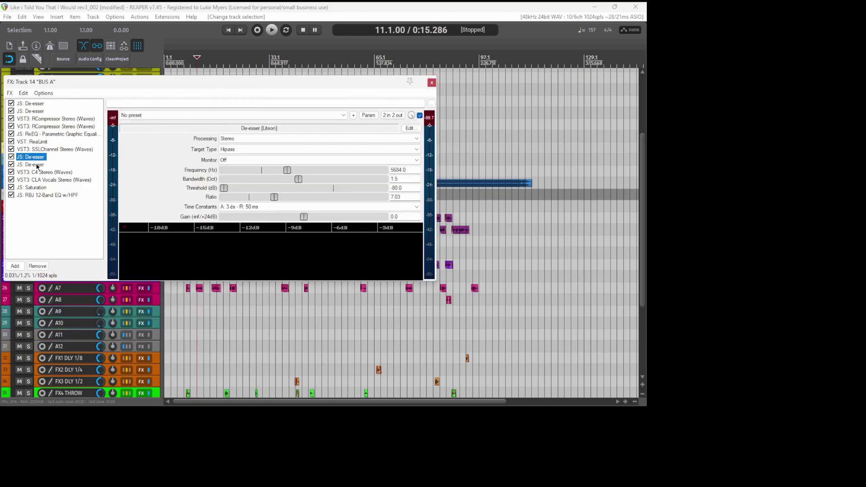
pyautogui.click(45, 171)
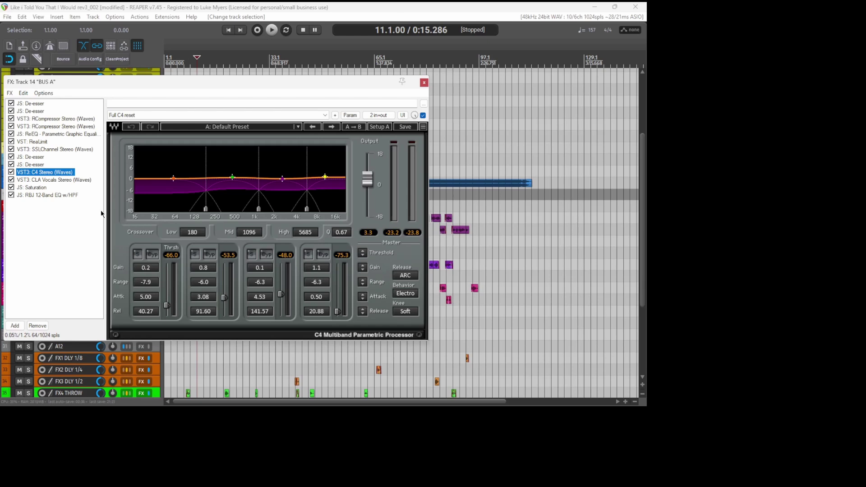
# - Review the BUS A track's CLA Vocals, Saturation and RBJ 12-Band EQ settings, and close its FX chain
pyautogui.click(55, 181)
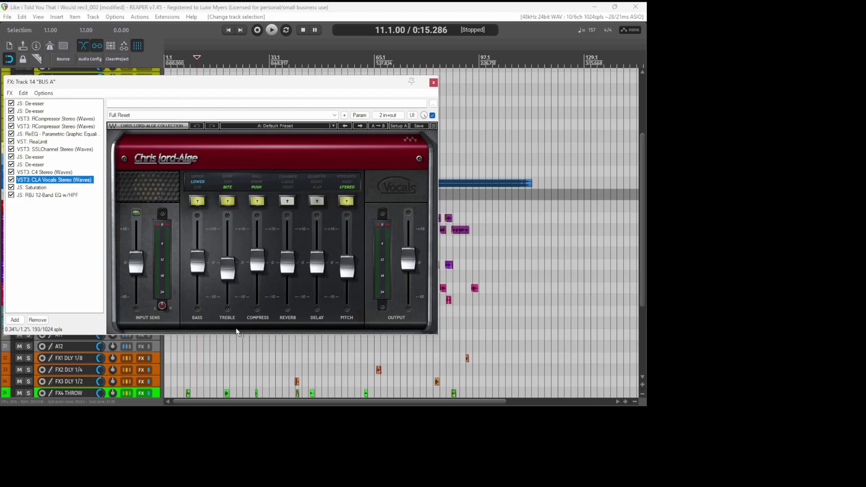
pyautogui.click(40, 187)
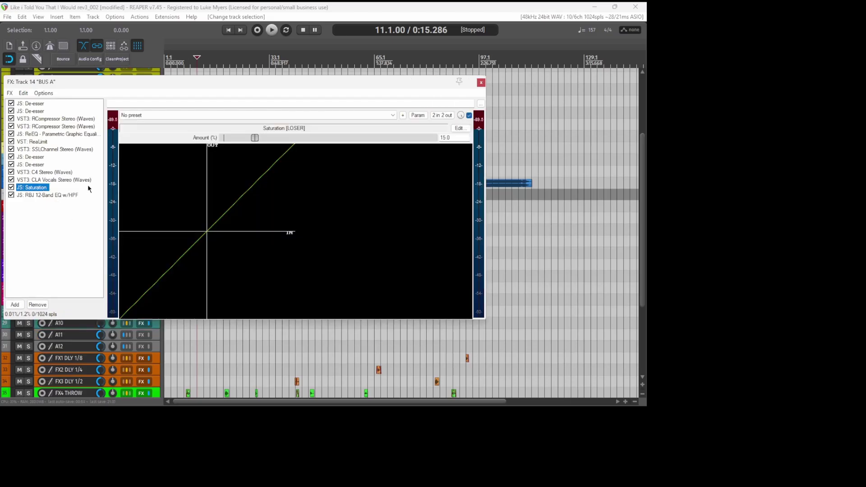
pyautogui.click(56, 195)
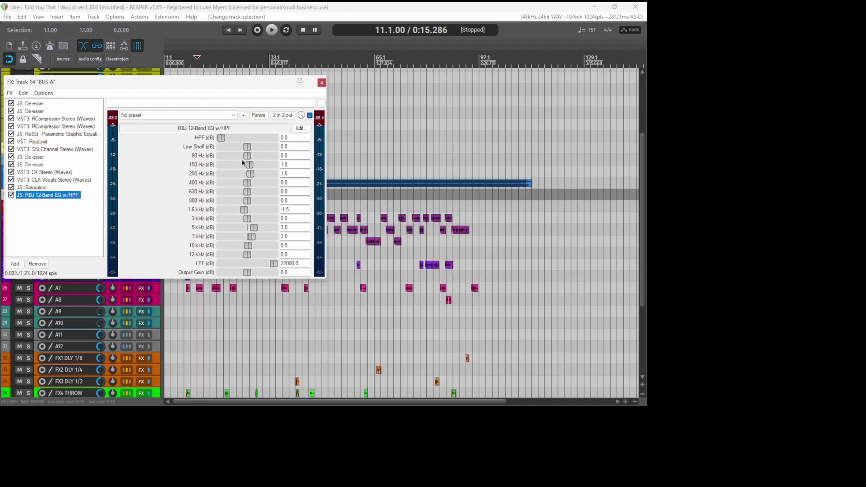
pyautogui.click(321, 83)
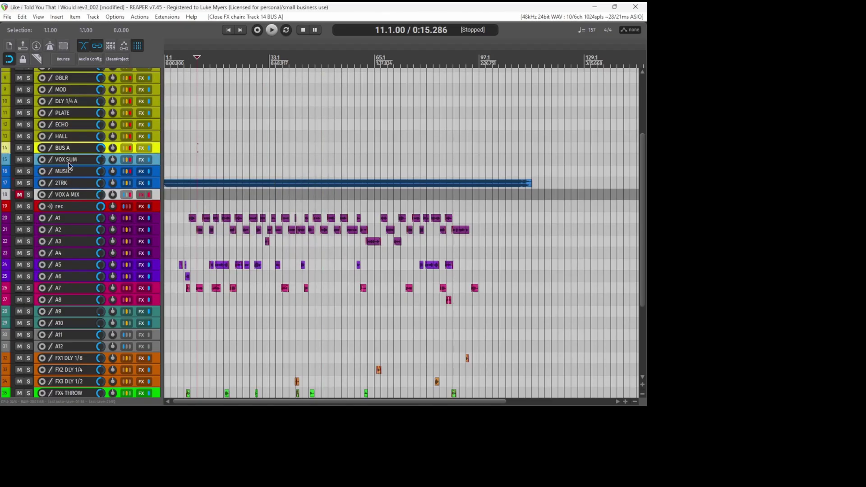
# - Review the PLATE track's ValhallaVintageVerb settings and the ECHO track's ReEQ curve, closing each FX chain
pyautogui.scroll(1, 86, 167)
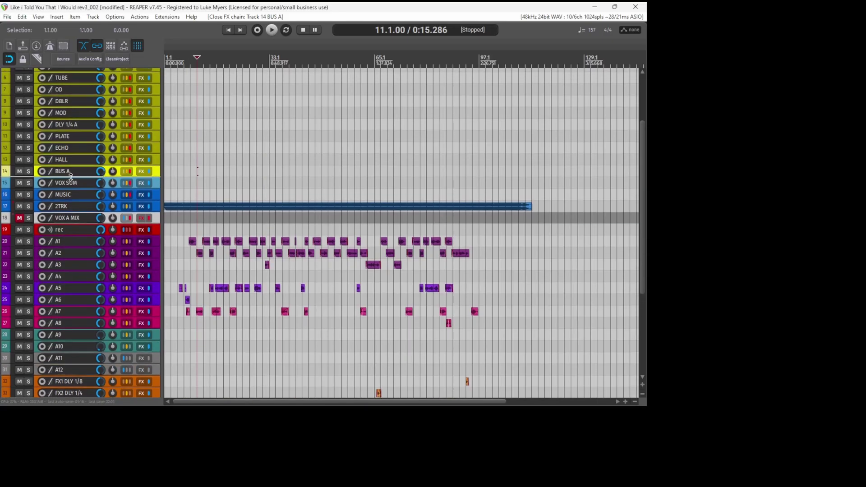
pyautogui.scroll(3, 72, 173)
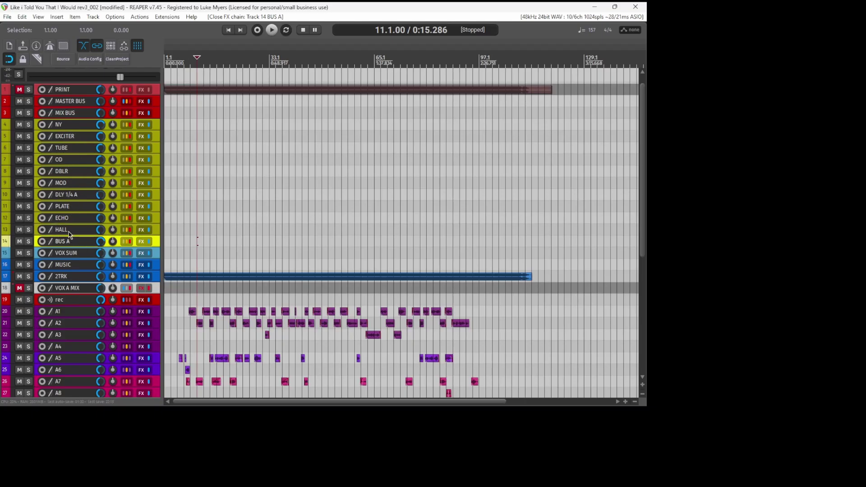
pyautogui.click(64, 208)
pyautogui.press('f')
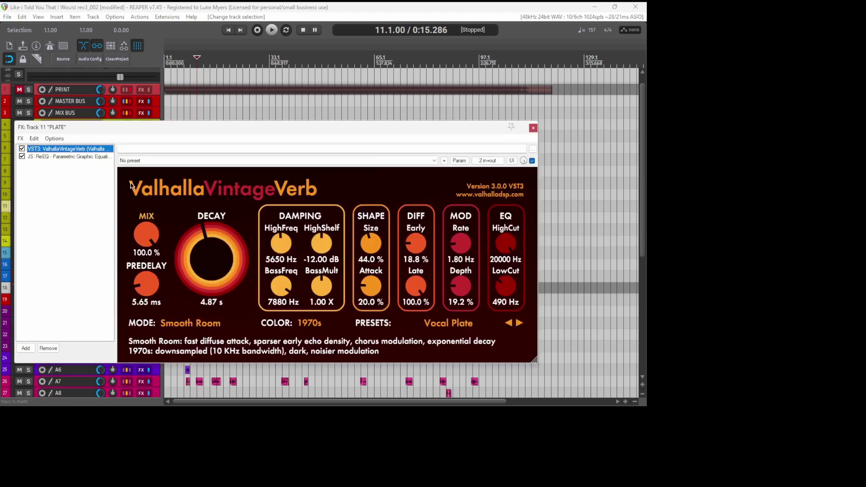
pyautogui.click(532, 128)
pyautogui.click(68, 217)
pyautogui.press('f')
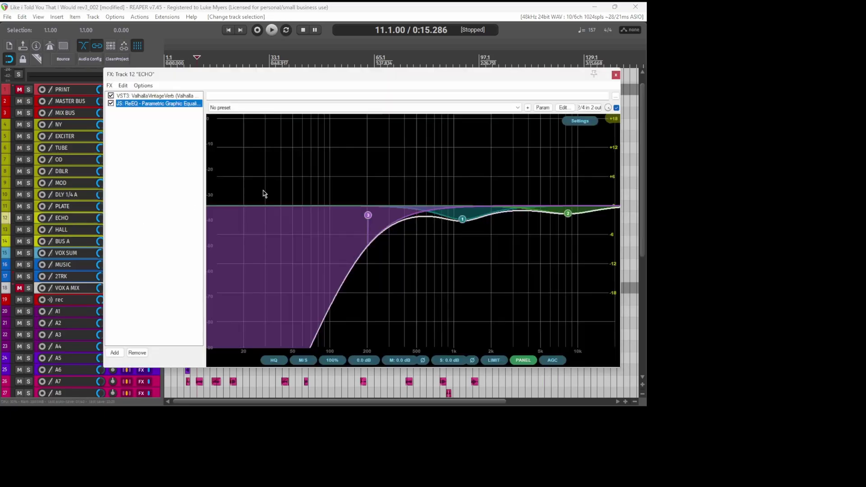
pyautogui.click(616, 75)
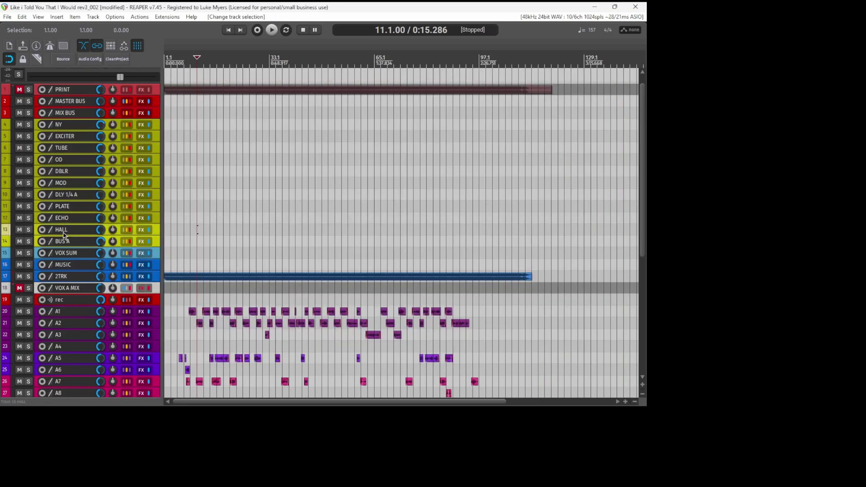
# - Review the HALL track's ValhallaVintageVerb settings and recheck the PLATE track's reverb for comparison, closing both FX chains
pyautogui.click(64, 235)
pyautogui.press('f')
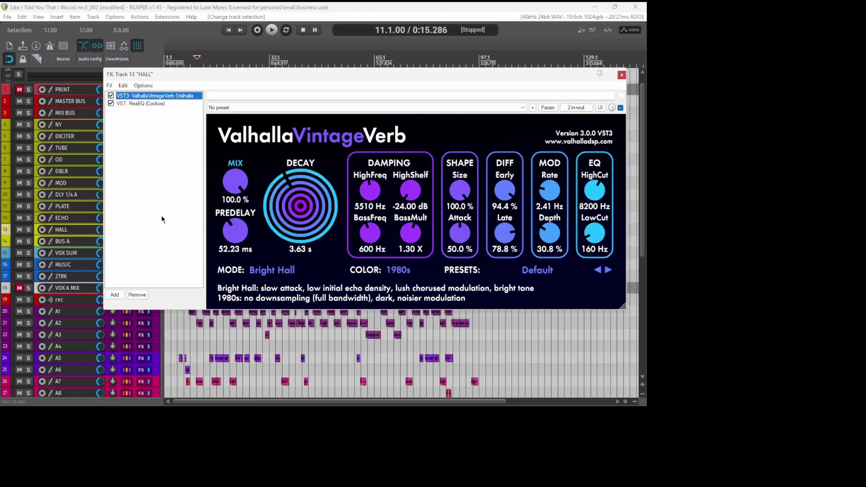
pyautogui.click(621, 75)
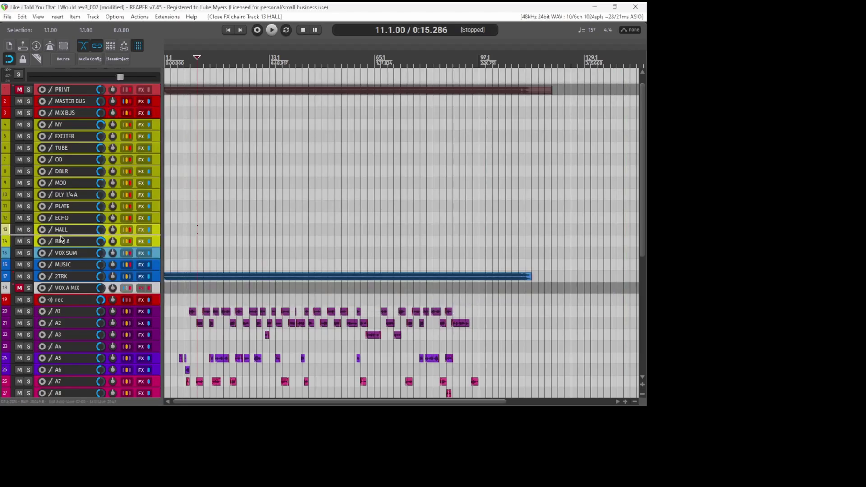
pyautogui.click(67, 205)
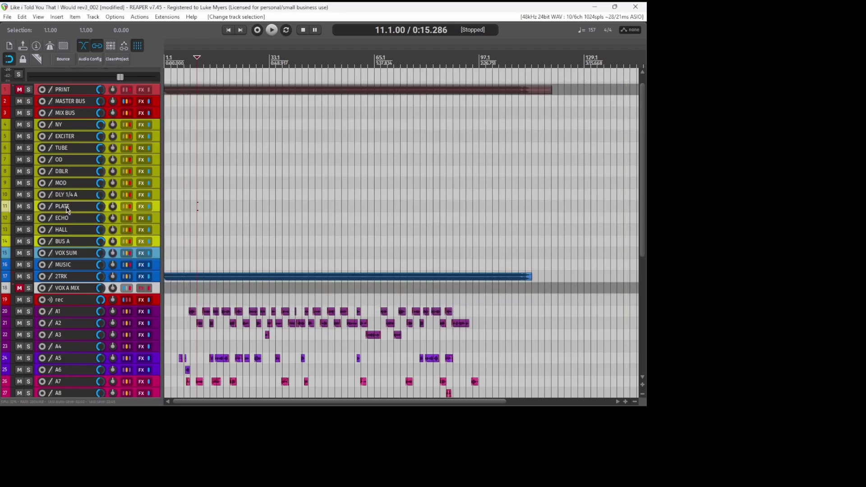
pyautogui.press('f')
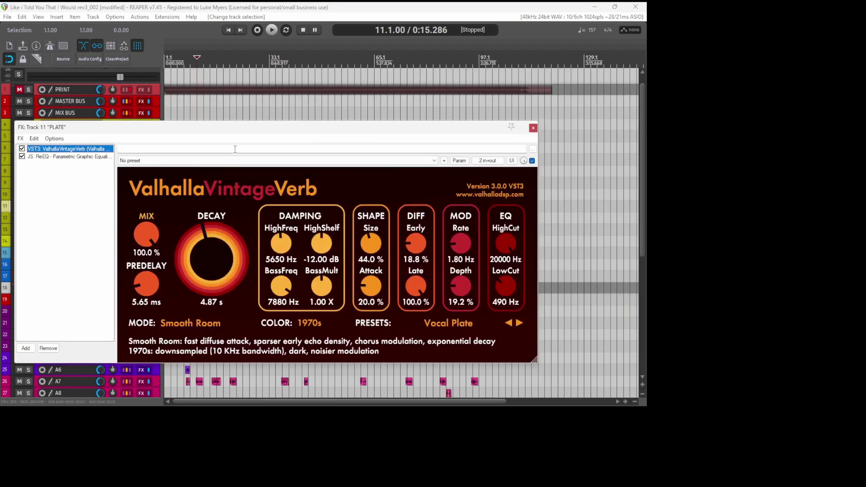
pyautogui.click(533, 128)
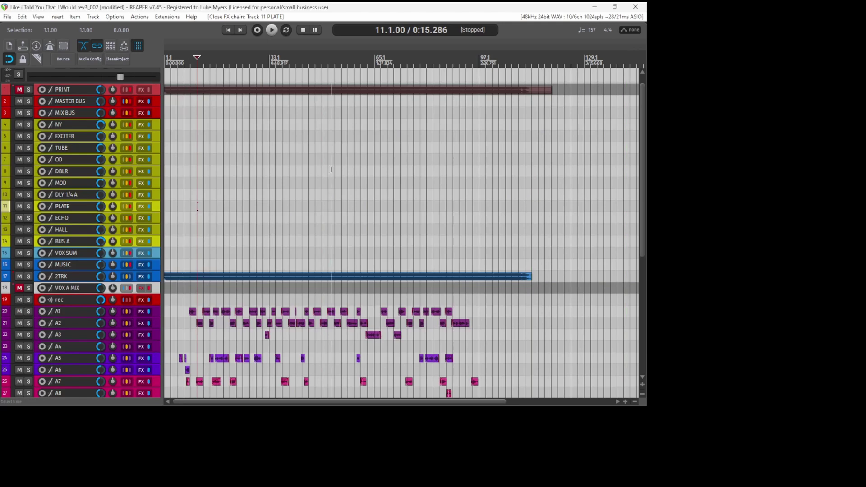
# - Review the DLY 1/4 A track's H-Delay and the MOD track's ValhallaSpaceModulator and ReEQ, closing each FX chain
pyautogui.click(75, 197)
pyautogui.press('f')
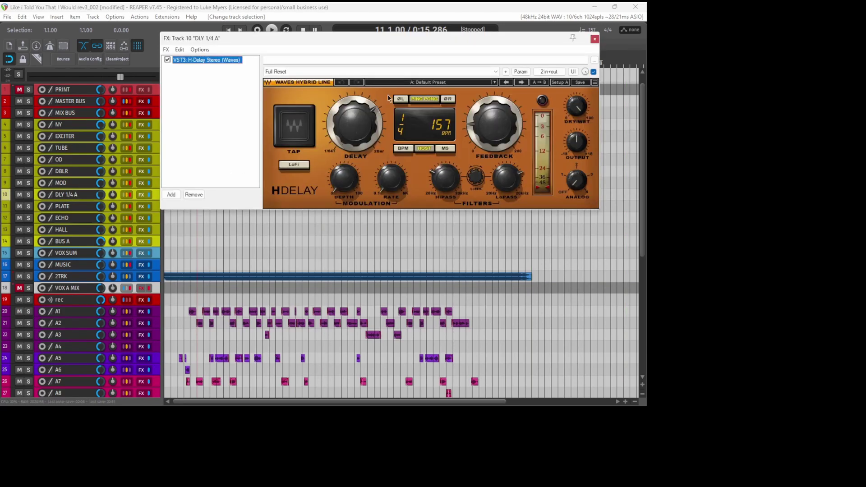
pyautogui.click(593, 38)
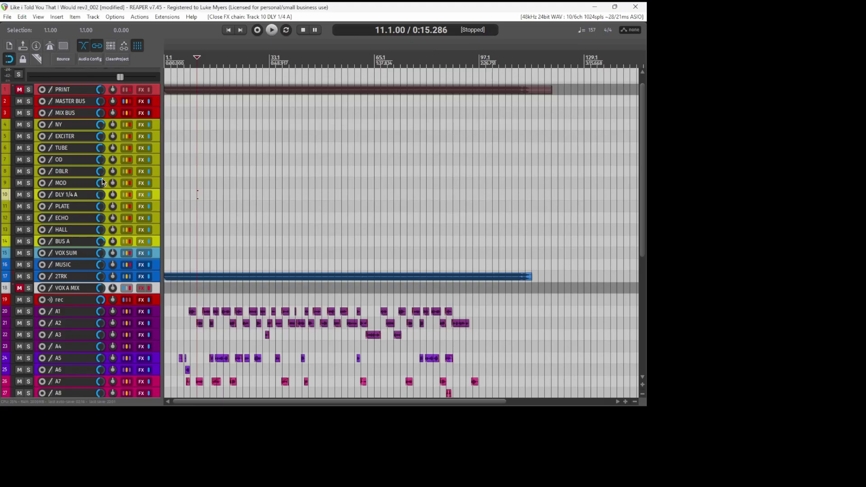
pyautogui.click(76, 184)
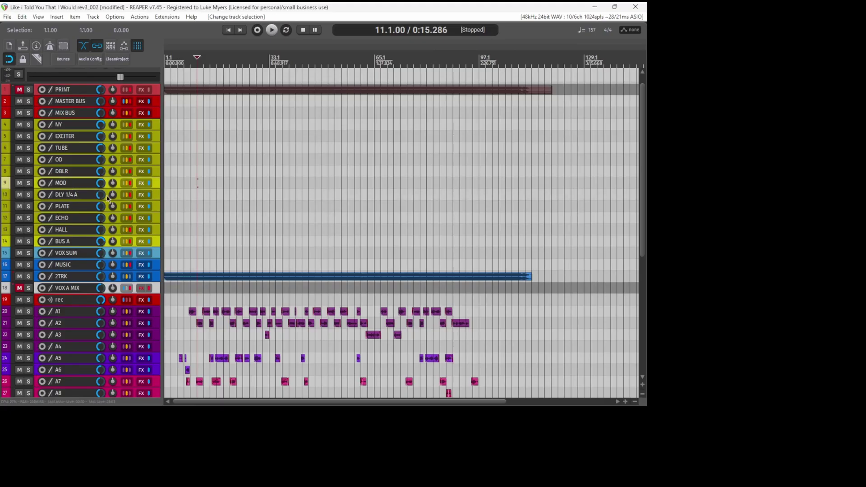
pyautogui.press('f')
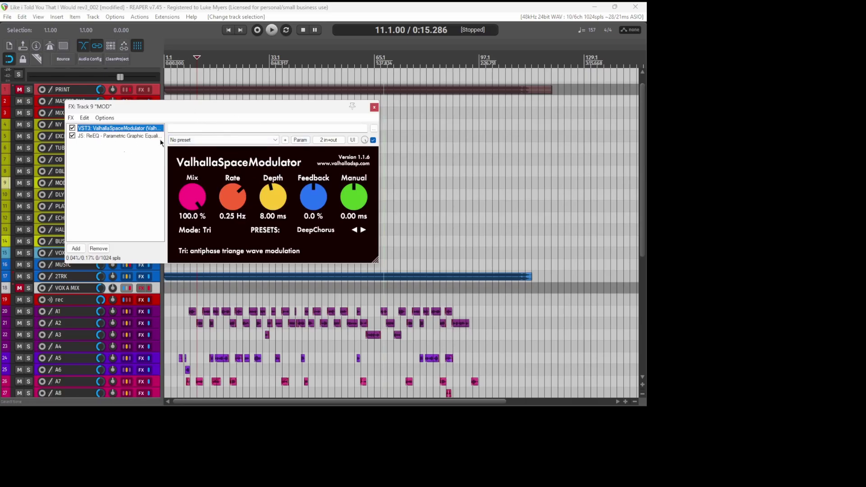
pyautogui.click(122, 136)
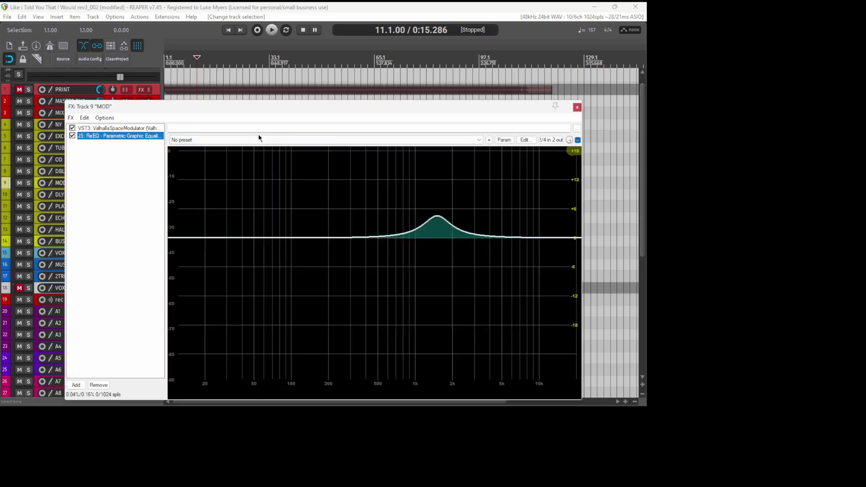
pyautogui.click(577, 107)
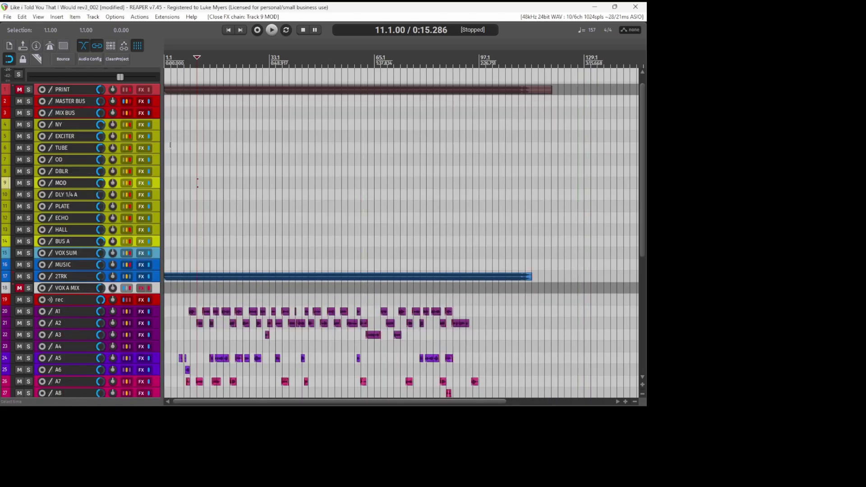
# - Review the DBLR track's Vocal Doubler and the OD track's La Petite Excite, closing their plug-in and FX windows
pyautogui.click(74, 172)
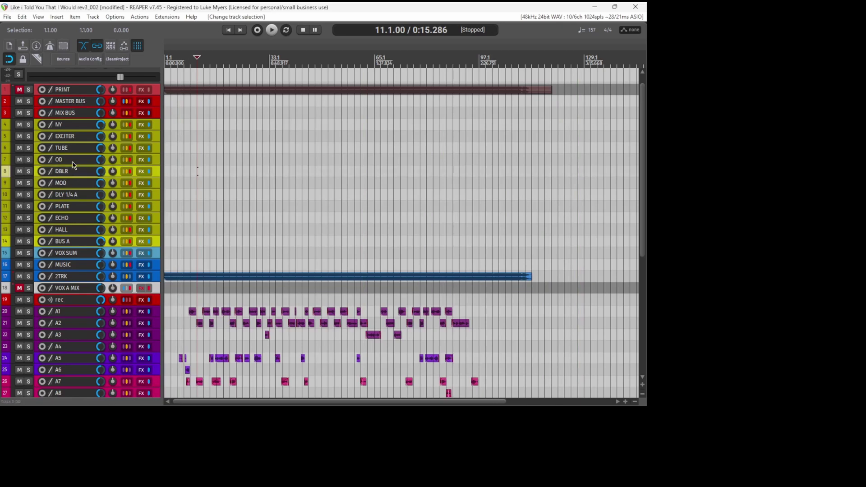
pyautogui.hotkey('shift', 'f')
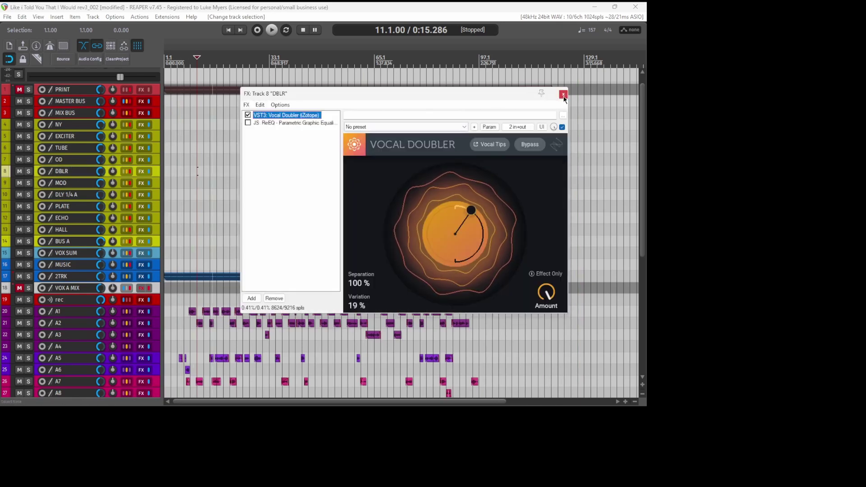
pyautogui.click(563, 94)
pyautogui.click(80, 160)
pyautogui.hotkey('shift', 'f')
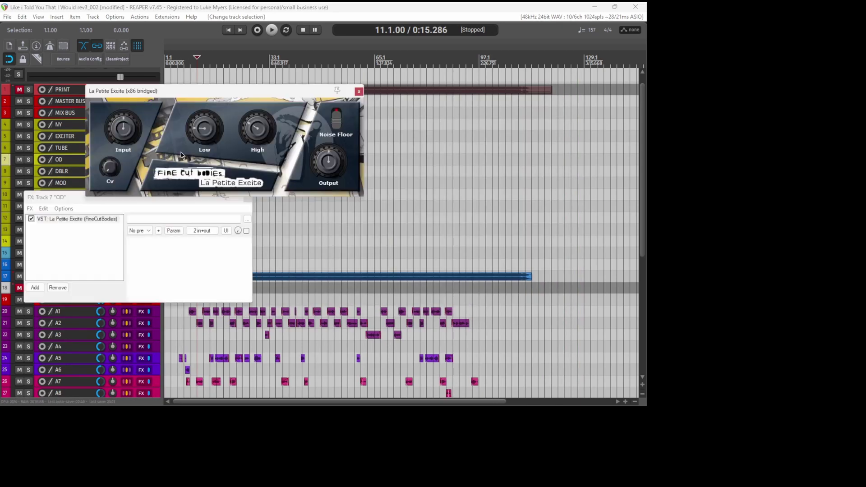
pyautogui.click(358, 92)
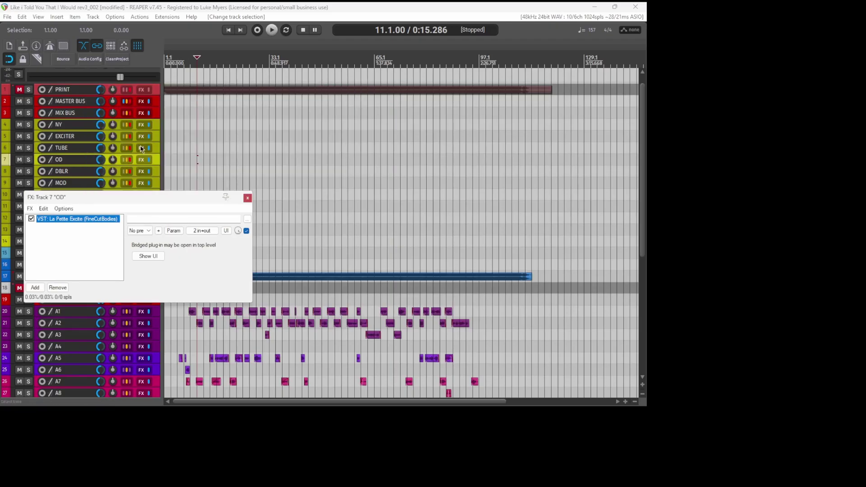
pyautogui.click(248, 198)
# - Review the TUBE track's ReEQ, AVOX WARM and BPB Saturator settings, and close its FX chain
pyautogui.click(80, 148)
pyautogui.hotkey('shift', 'f')
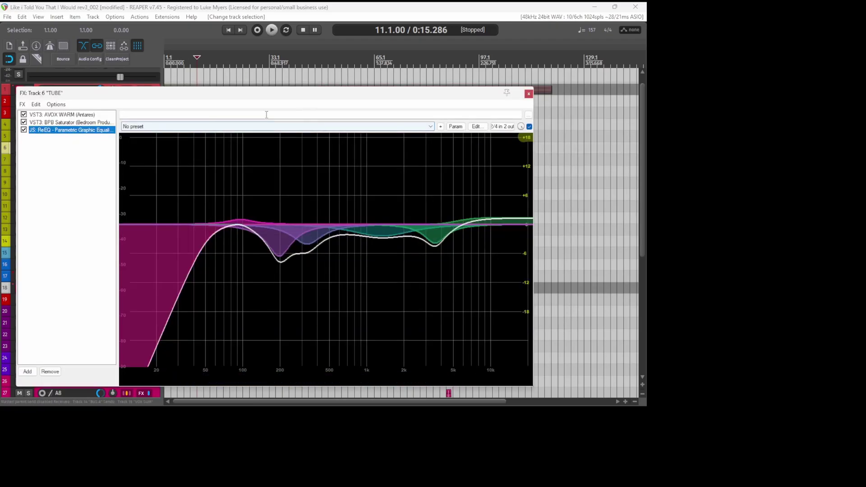
pyautogui.click(93, 114)
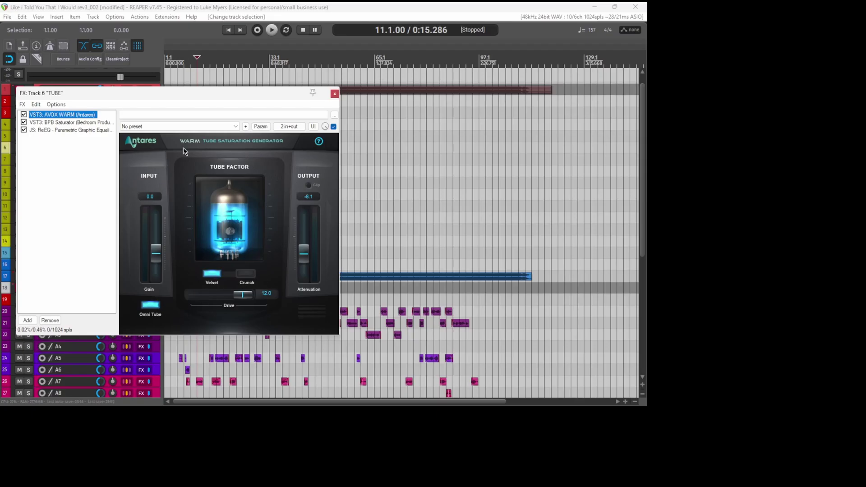
pyautogui.click(73, 123)
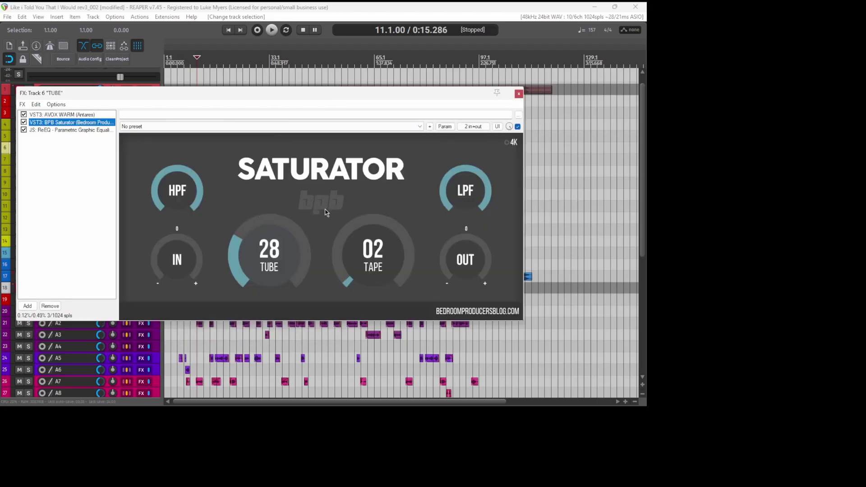
pyautogui.click(519, 94)
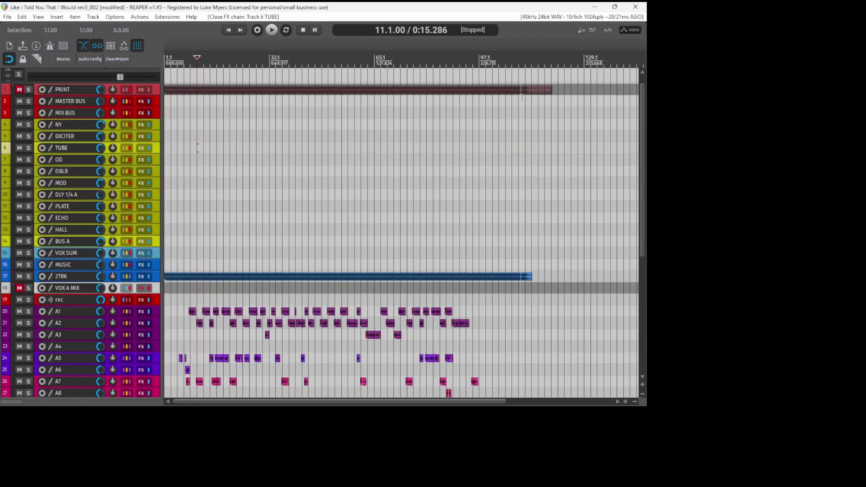
# - Review the EXCITER track's Aphex Vintage Exciter and the NY track's UA 1176LN Legacy compressor, closing each FX chain
pyautogui.click(84, 140)
pyautogui.press('f')
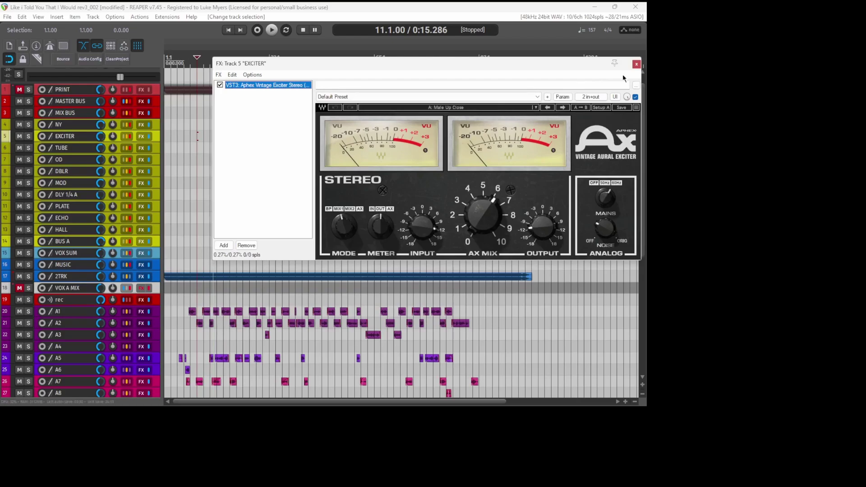
pyautogui.click(636, 64)
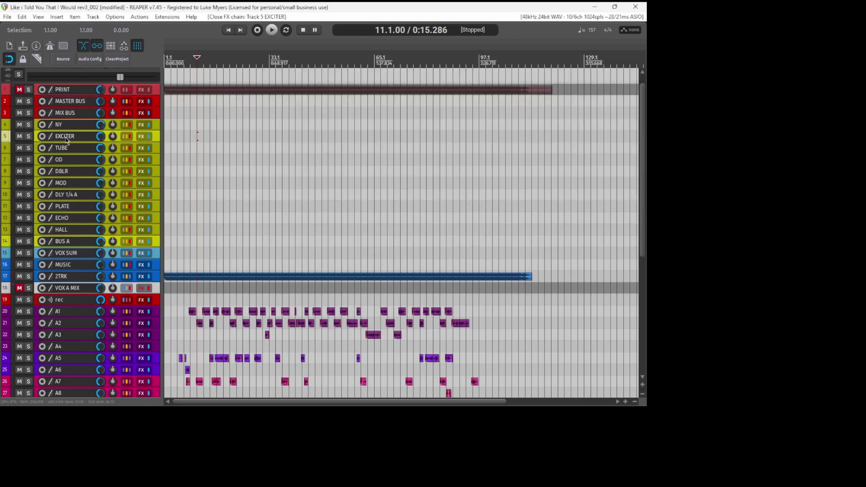
pyautogui.click(73, 127)
pyautogui.press('f')
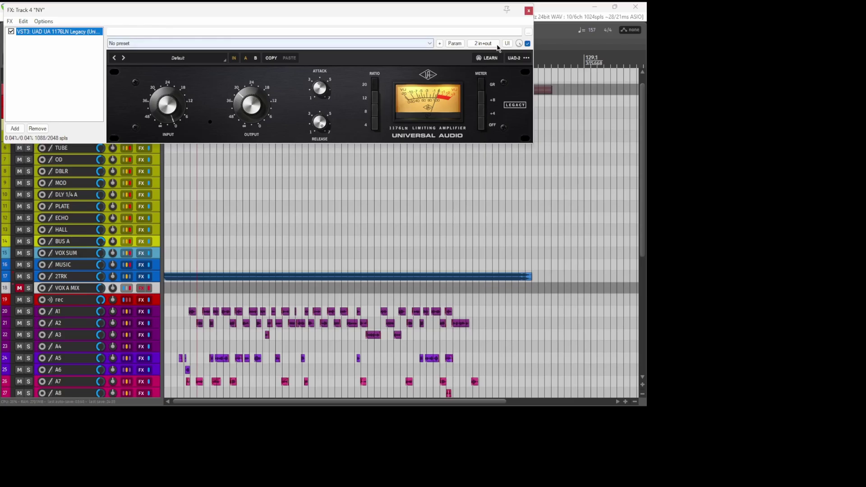
pyautogui.click(528, 10)
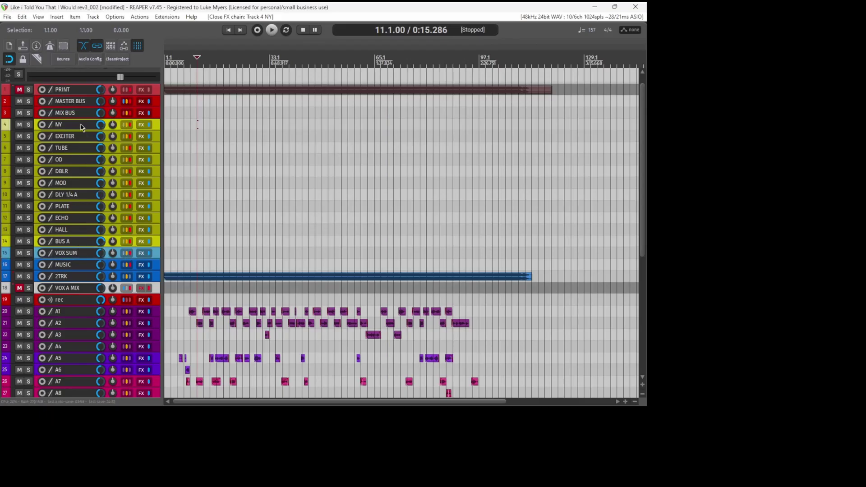
# - Open the FX4 THROW track's FX chain and review its Auto-Tune Artist, first ReaEQ, first De-esser and Vocal Rider Live settings
pyautogui.scroll(-3, 108, 185)
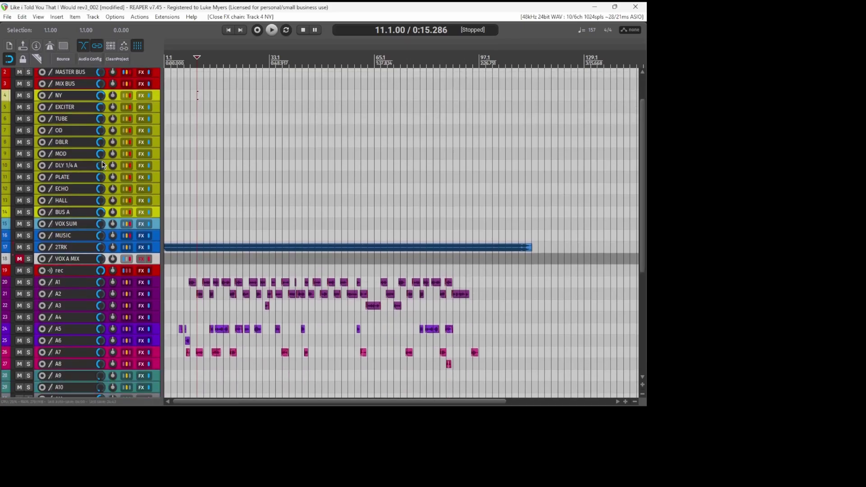
pyautogui.scroll(-15, 634, 188)
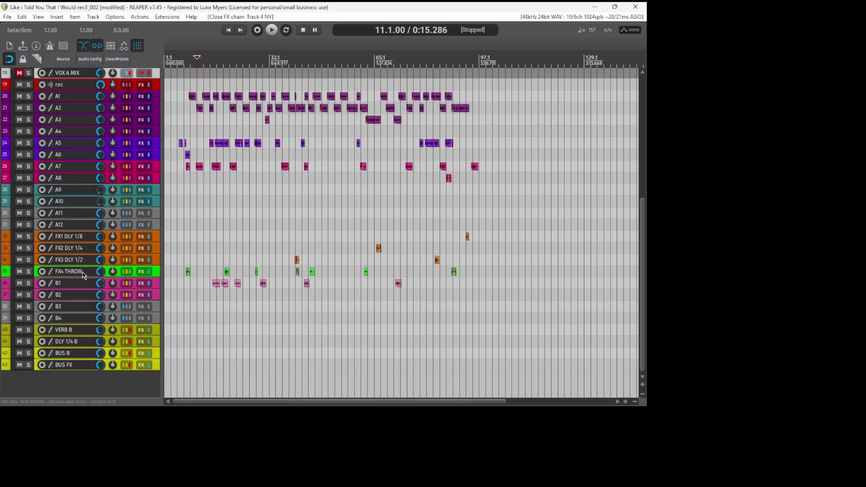
pyautogui.click(141, 271)
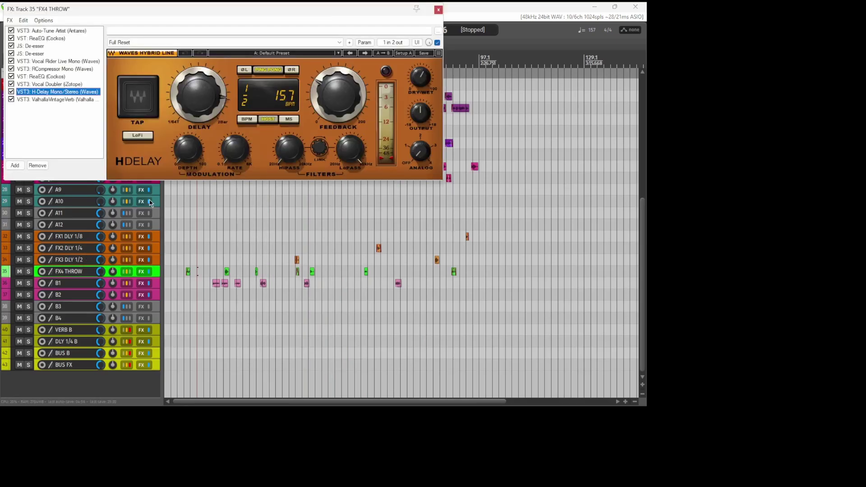
pyautogui.click(57, 31)
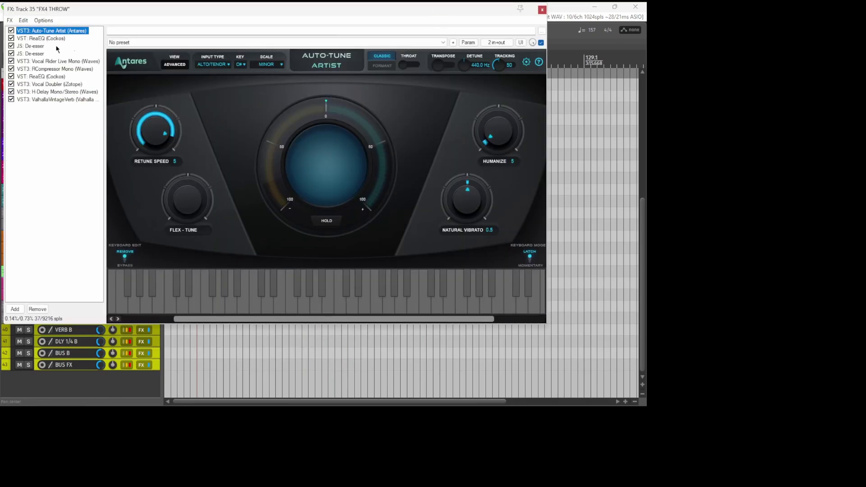
pyautogui.click(43, 38)
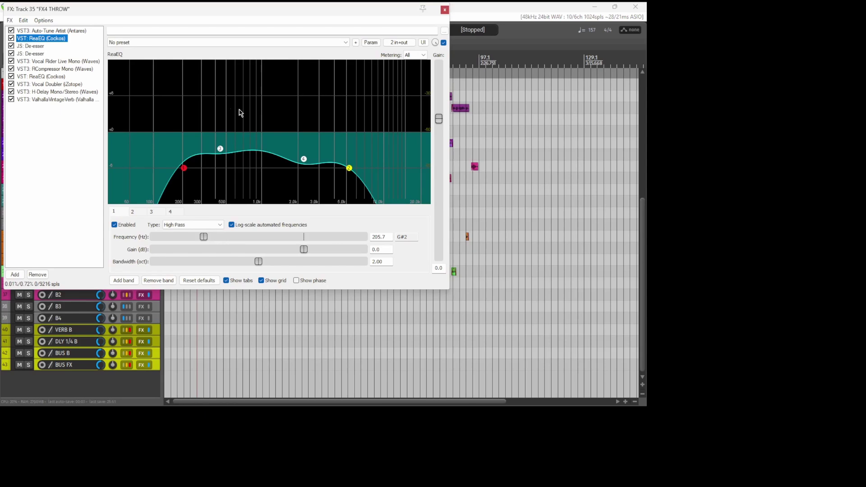
pyautogui.click(29, 46)
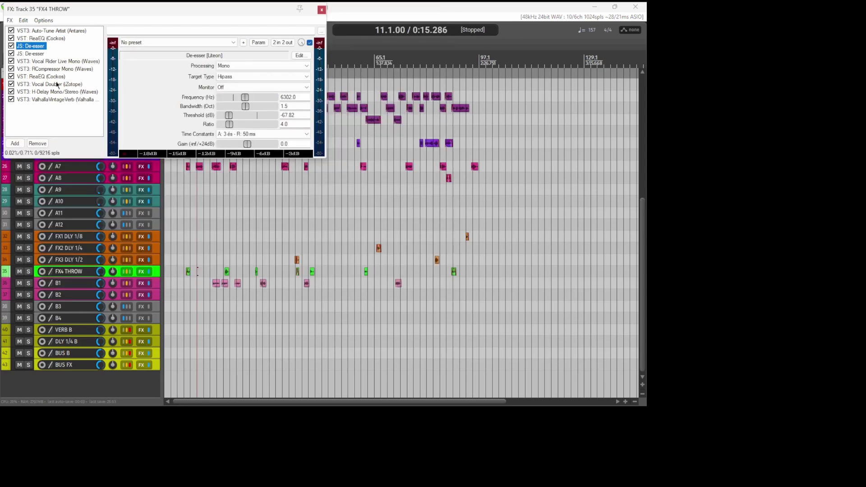
pyautogui.click(37, 61)
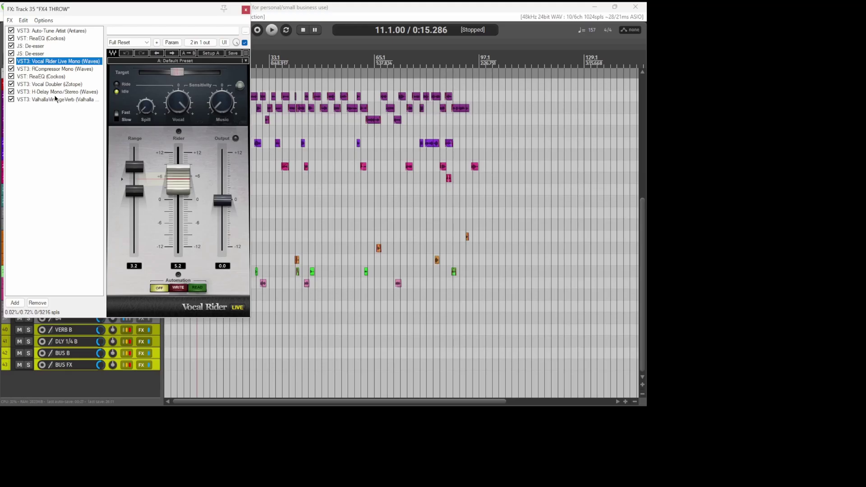
# - Review the FX4 THROW track's RCompressor, second ReaEQ, Vocal Doubler, H-Delay and ValhallaVintageVerb settings, and close its FX chain
pyautogui.click(40, 75)
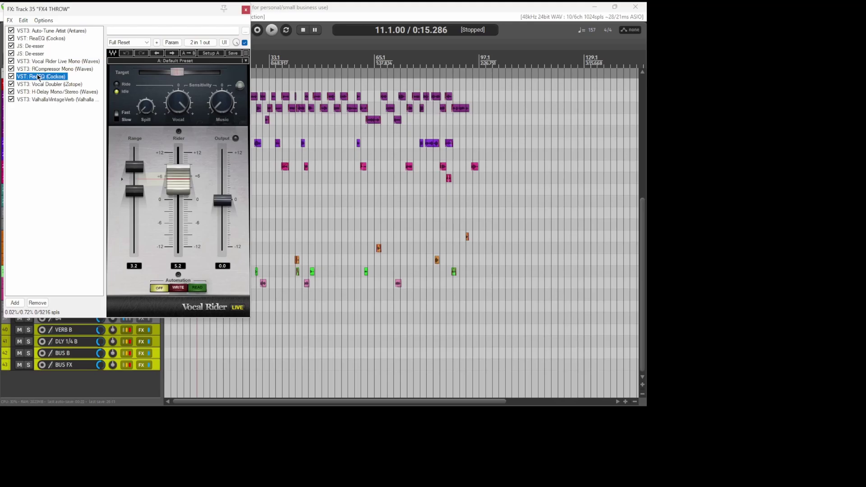
pyautogui.click(39, 70)
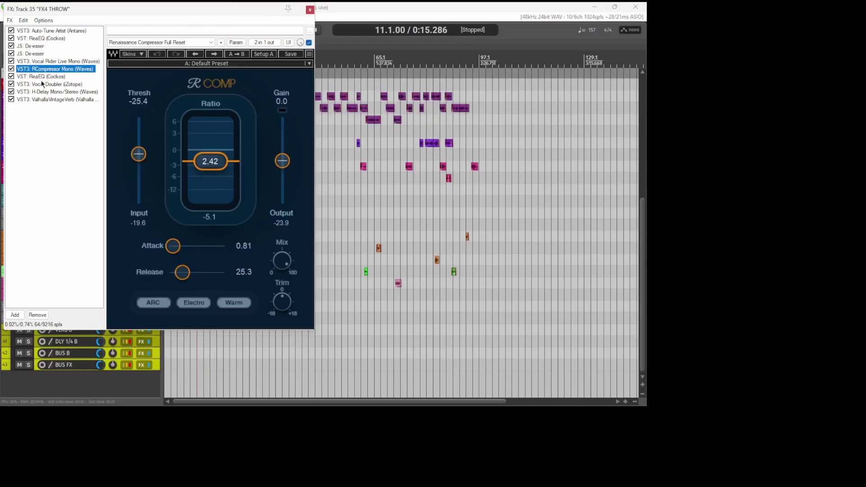
pyautogui.click(41, 78)
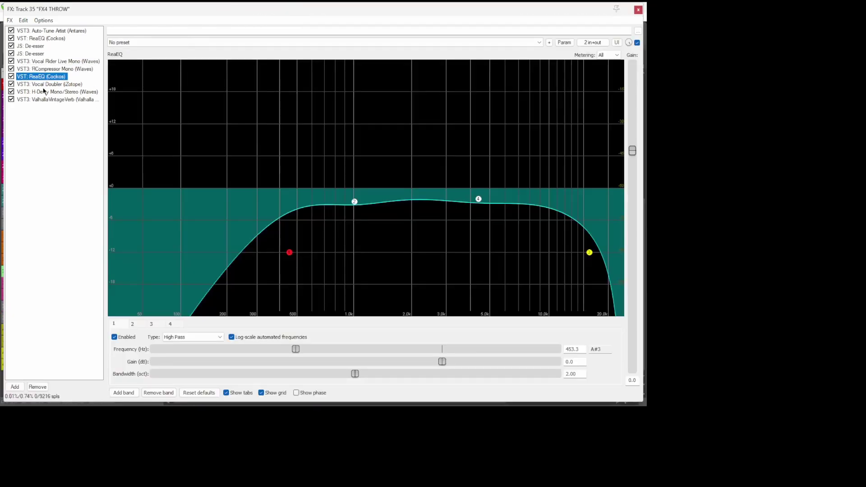
pyautogui.click(43, 84)
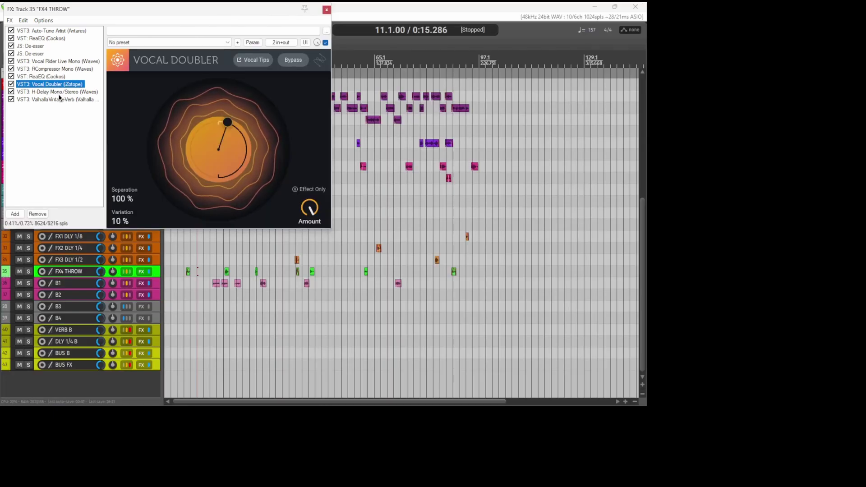
pyautogui.click(59, 93)
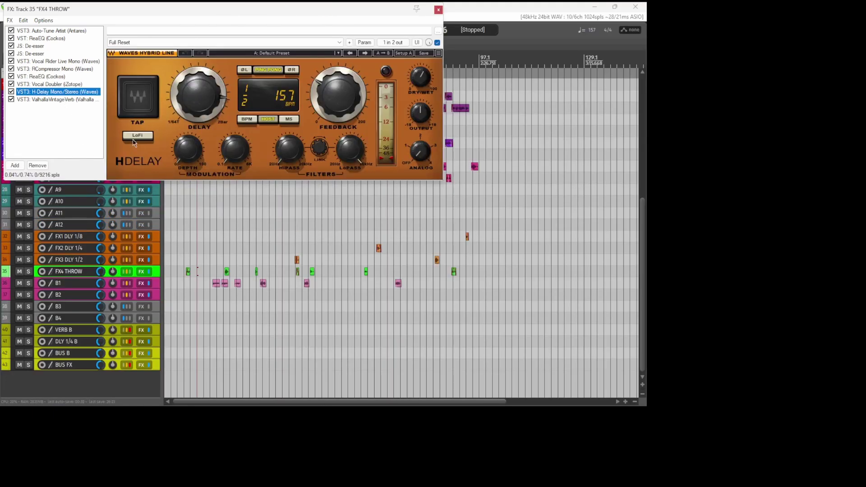
pyautogui.click(64, 99)
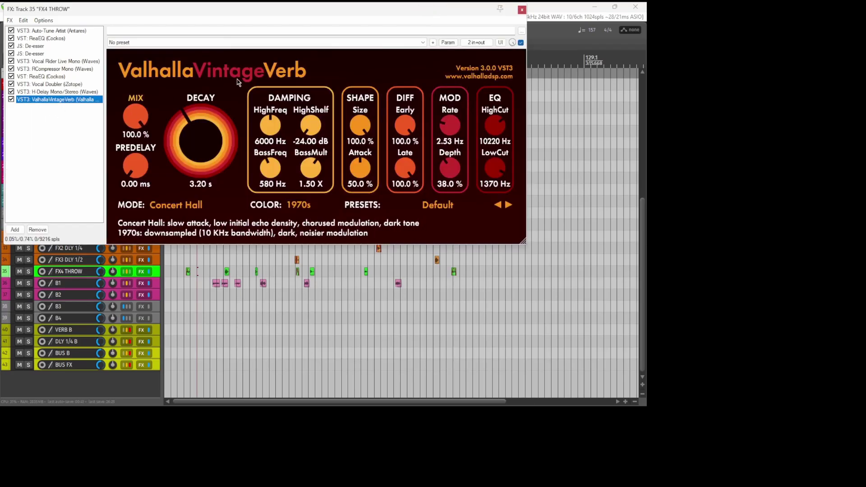
pyautogui.click(521, 9)
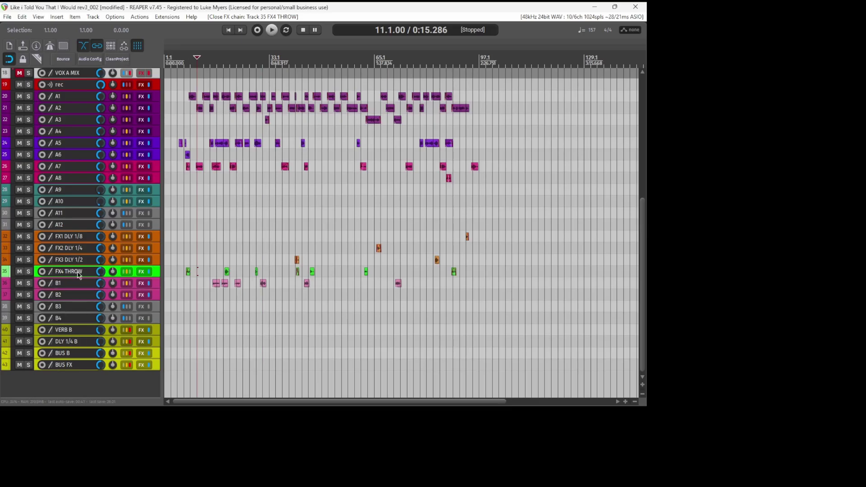
# - Review the BUS FX track's FX chain from RCompressor, ReaLimit and SSLChannel through the De-esser, C4 and A1StereoControl, and close it
pyautogui.click(79, 369)
pyautogui.press('f')
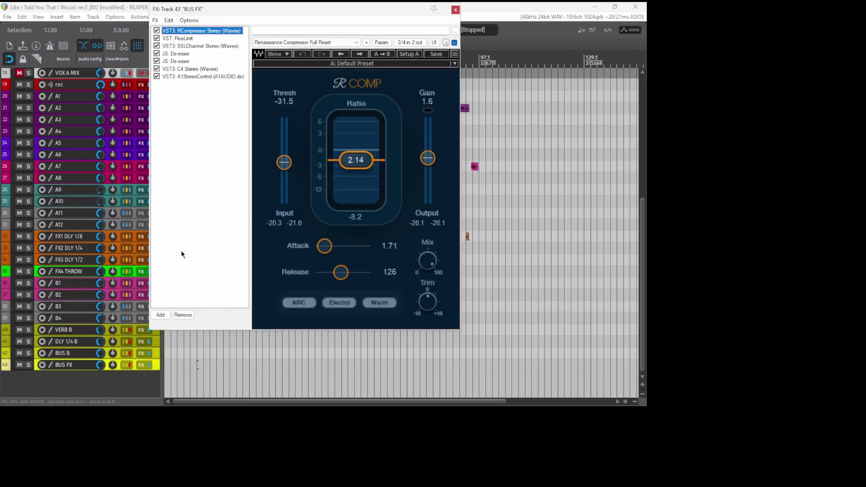
pyautogui.click(182, 38)
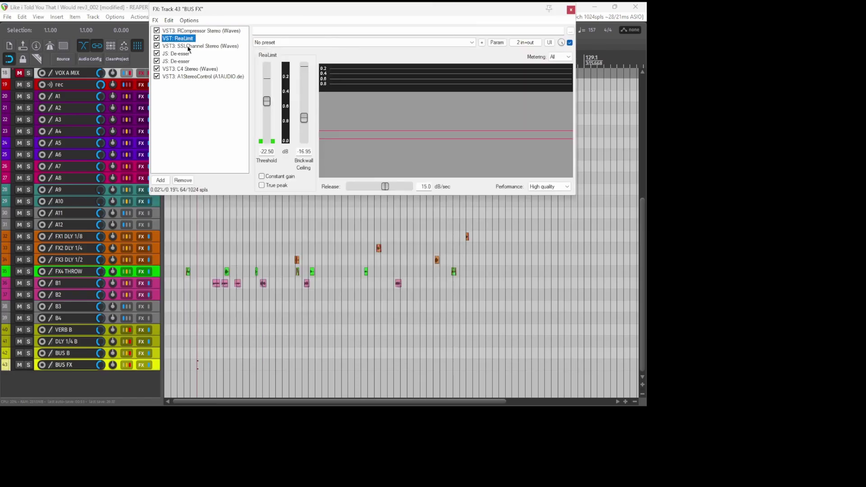
pyautogui.click(187, 45)
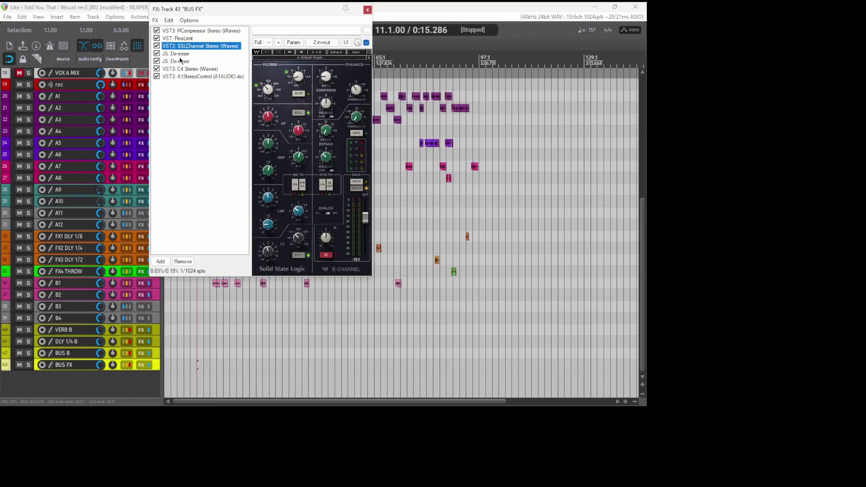
pyautogui.click(178, 61)
pyautogui.click(183, 68)
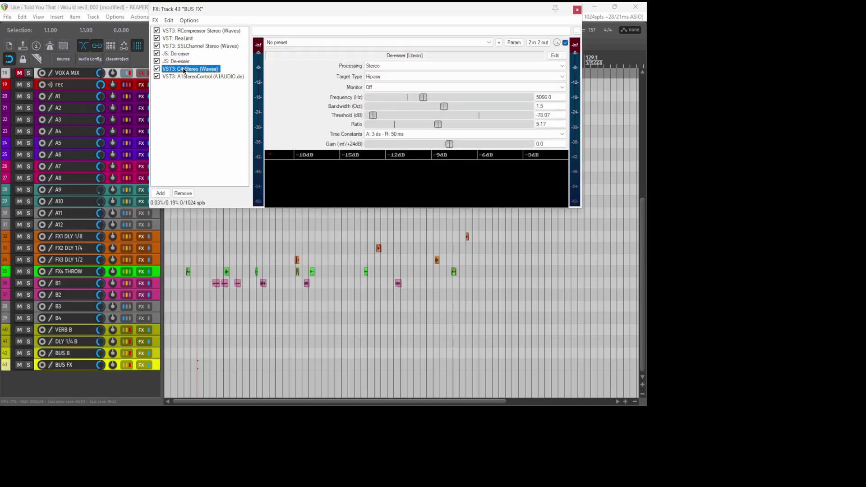
pyautogui.click(202, 76)
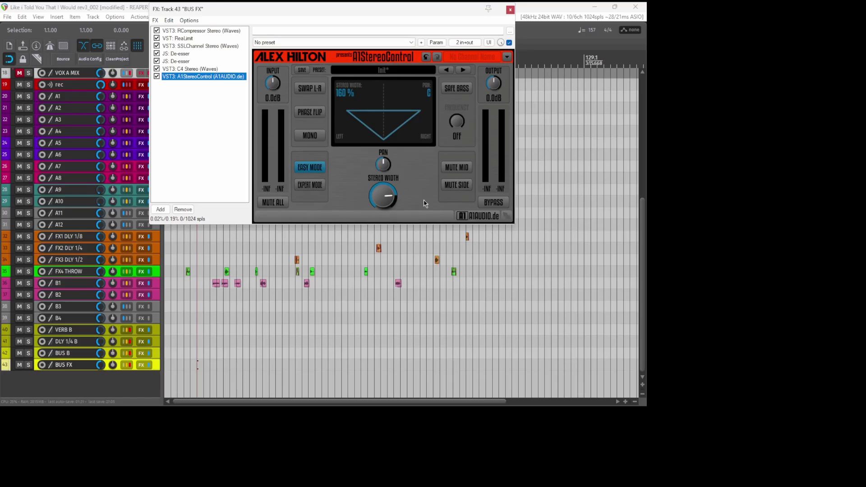
pyautogui.click(509, 10)
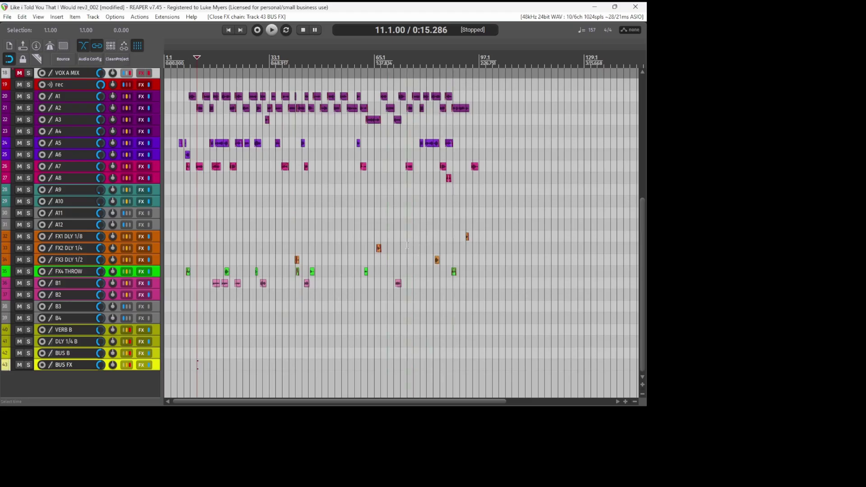
# - Open the B1 track's FX chain and review its Auto-Tune Artist, first ReaEQ and De-esser settings
pyautogui.scroll(1, 406, 242)
pyautogui.scroll(-1, 374, 242)
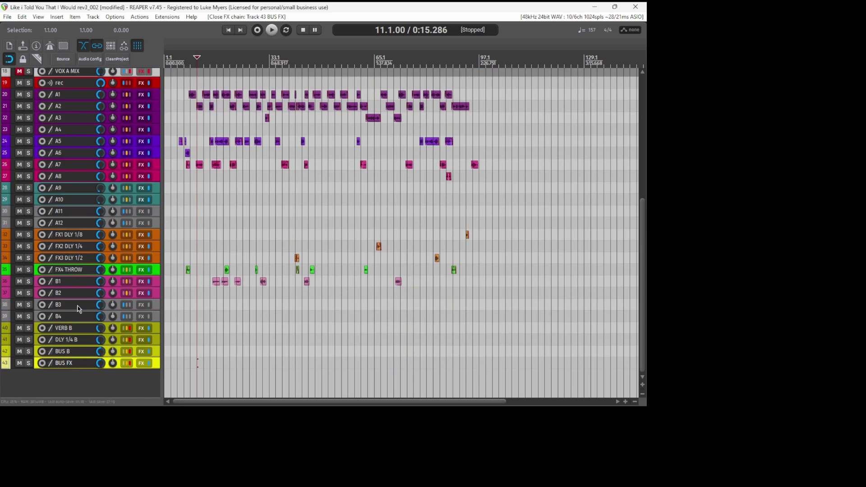
pyautogui.click(66, 280)
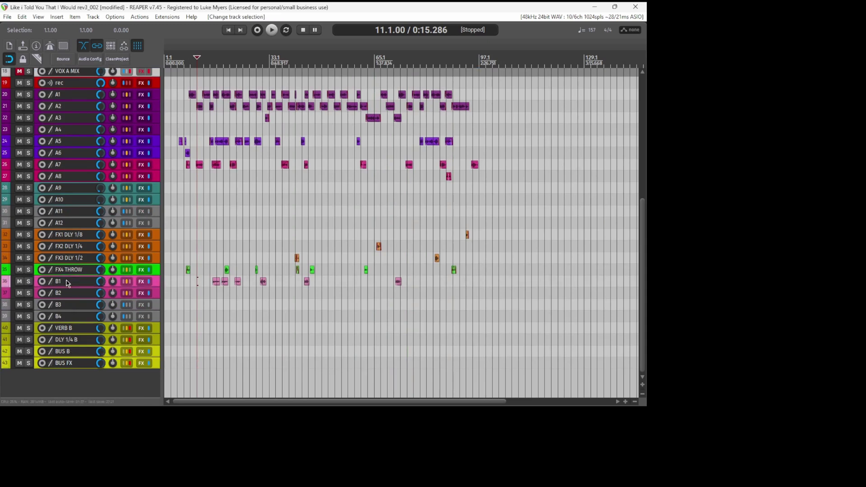
pyautogui.click(68, 296)
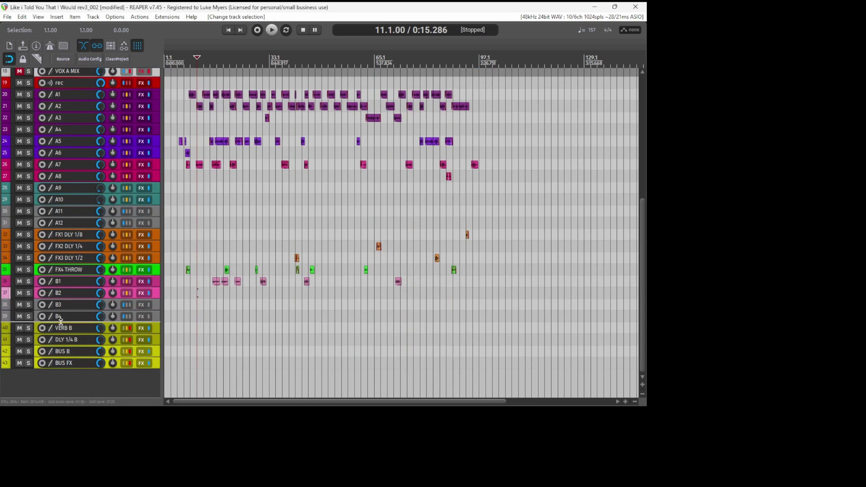
pyautogui.click(84, 282)
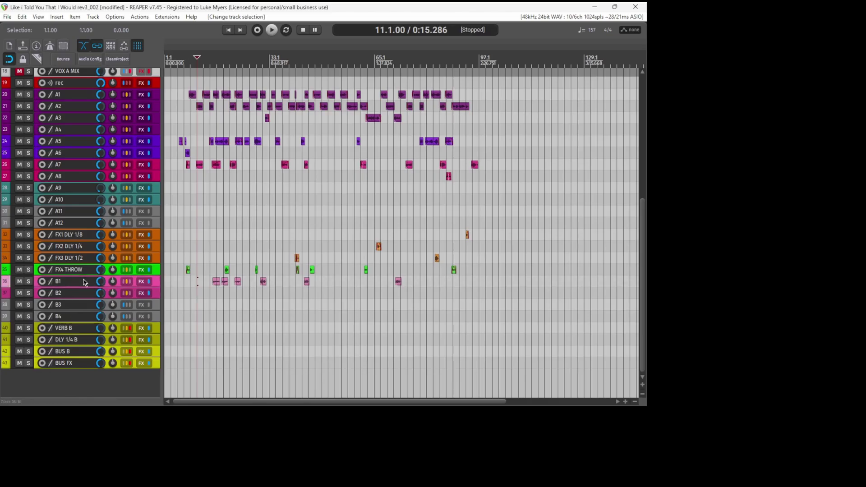
pyautogui.click(141, 281)
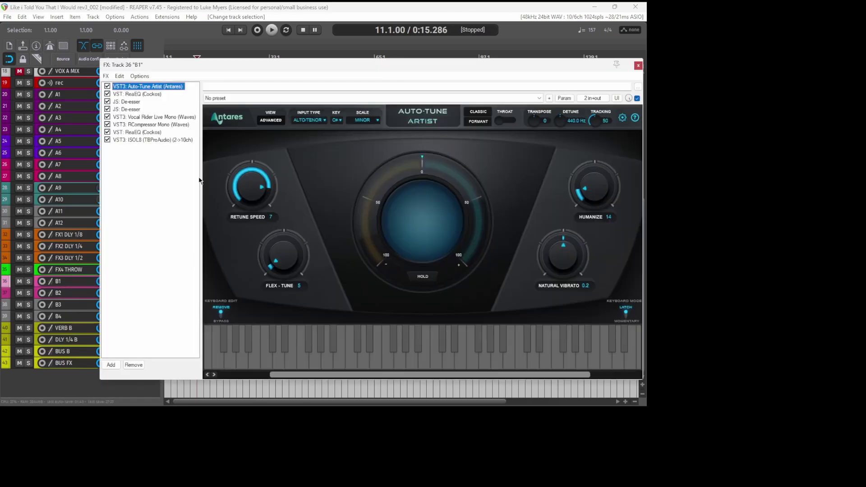
pyautogui.click(133, 95)
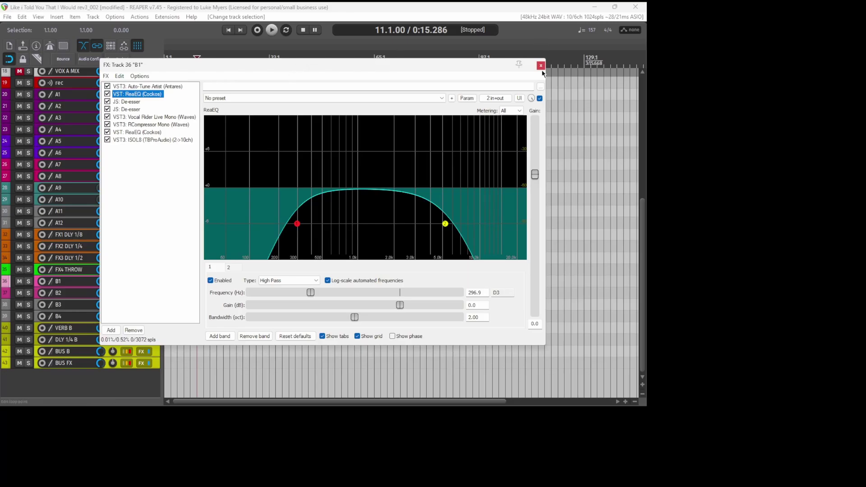
pyautogui.click(128, 102)
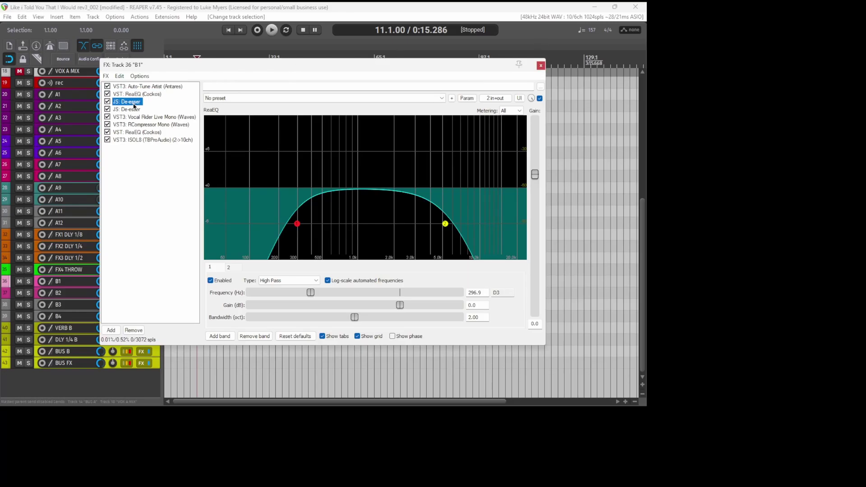
pyautogui.click(134, 110)
# - Review the B1 track's Vocal Rider Live, RCompressor, second ReaEQ and ISOL8 settings, and close its FX chain
pyautogui.click(152, 116)
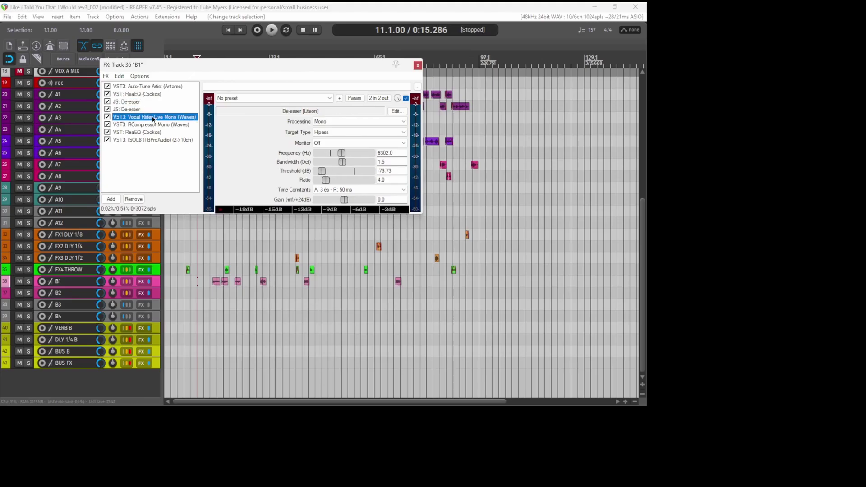
pyautogui.click(153, 125)
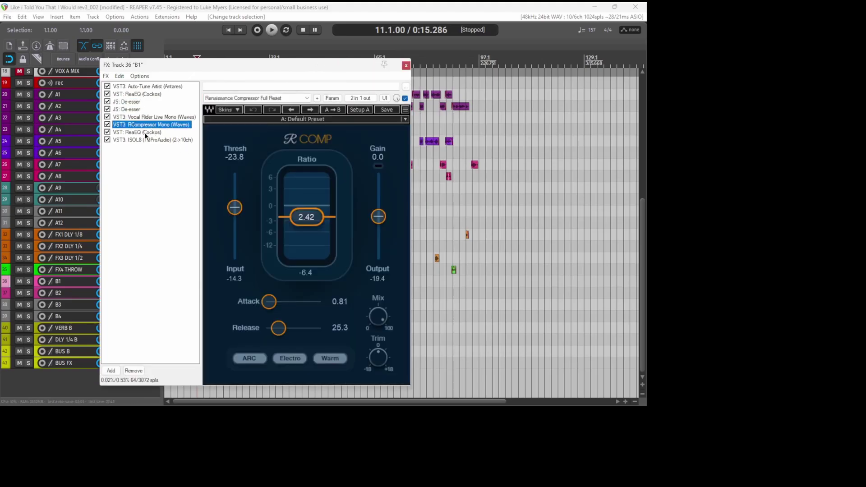
pyautogui.click(144, 132)
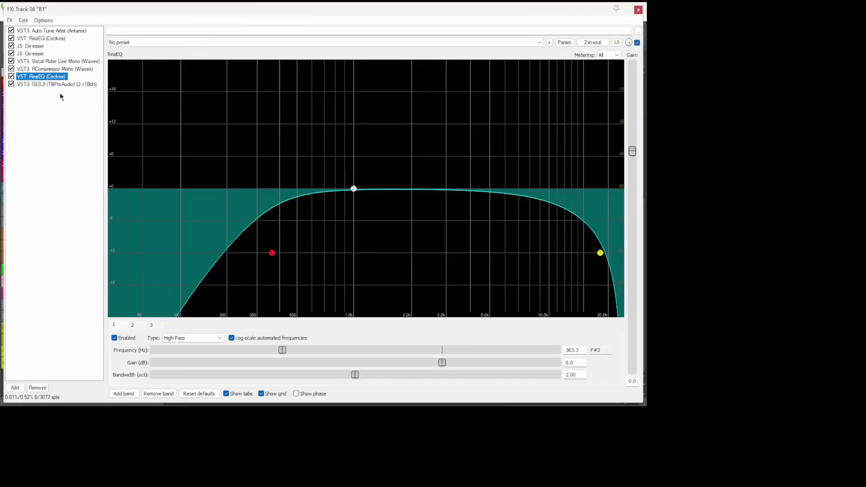
pyautogui.click(49, 86)
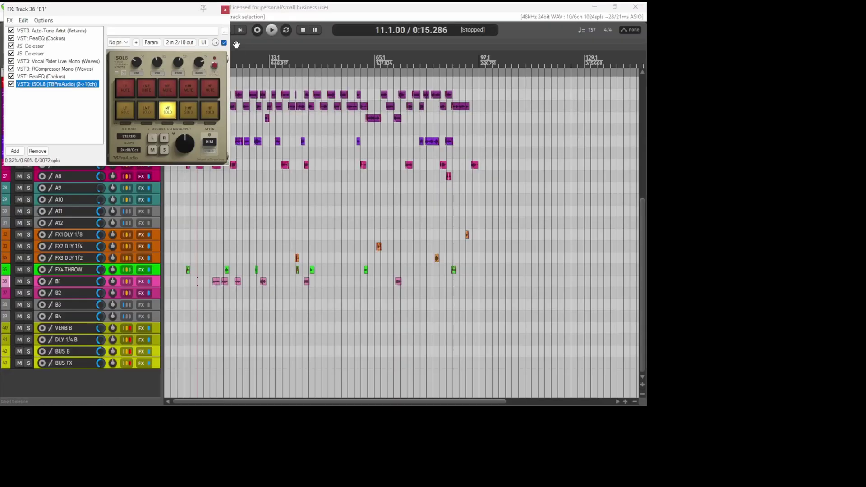
pyautogui.click(225, 10)
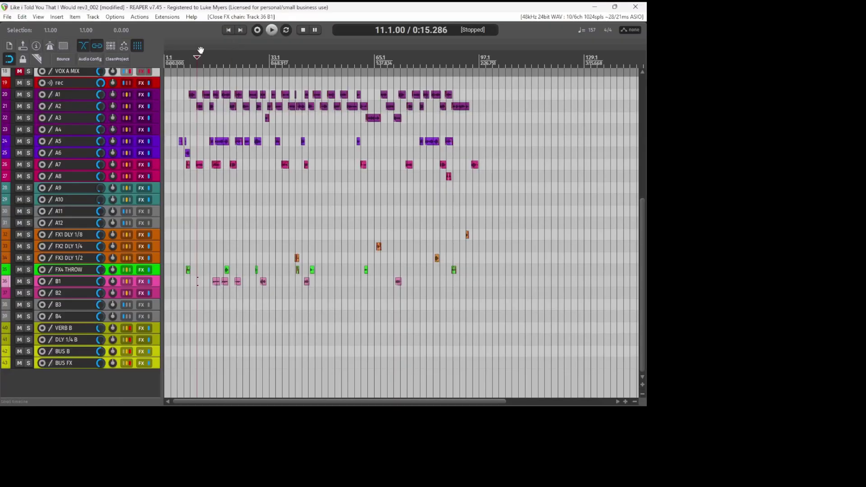
# - Open the VOX SUM track's FX chain and review its ReEQ curve and De-esser settings
pyautogui.scroll(6, 106, 194)
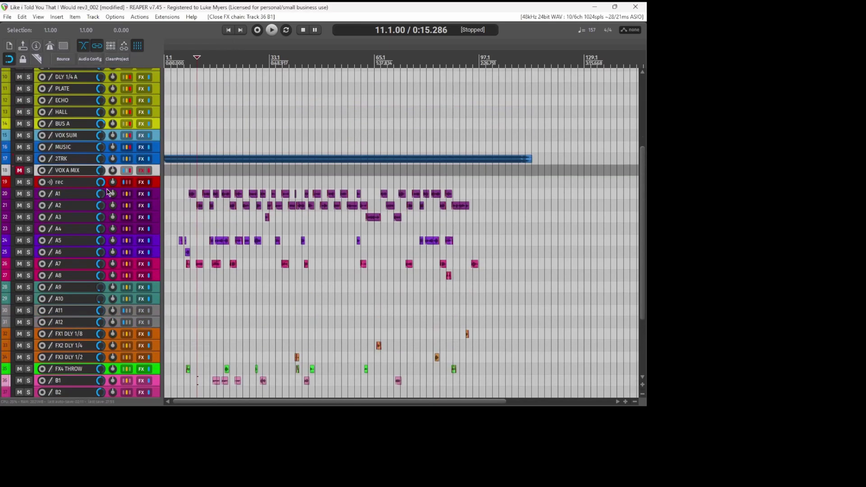
pyautogui.scroll(4, 106, 192)
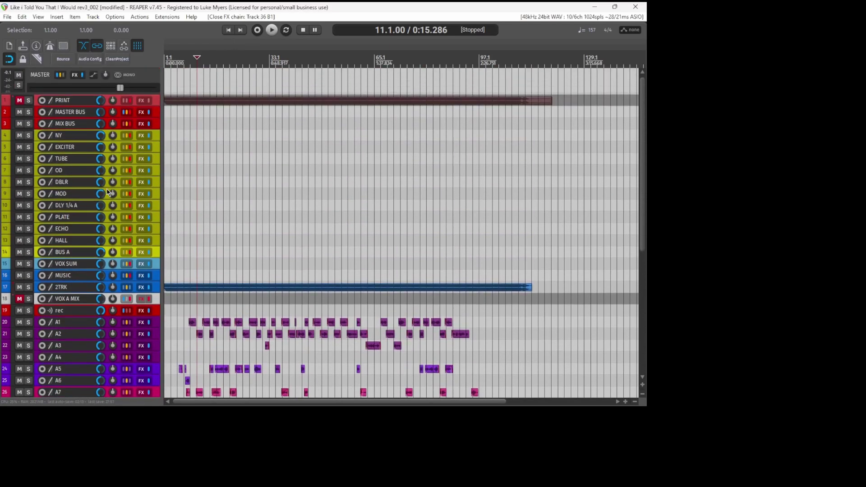
pyautogui.scroll(-1, 250, 236)
pyautogui.scroll(1, 250, 236)
pyautogui.scroll(-2, 148, 191)
pyautogui.scroll(1, 128, 160)
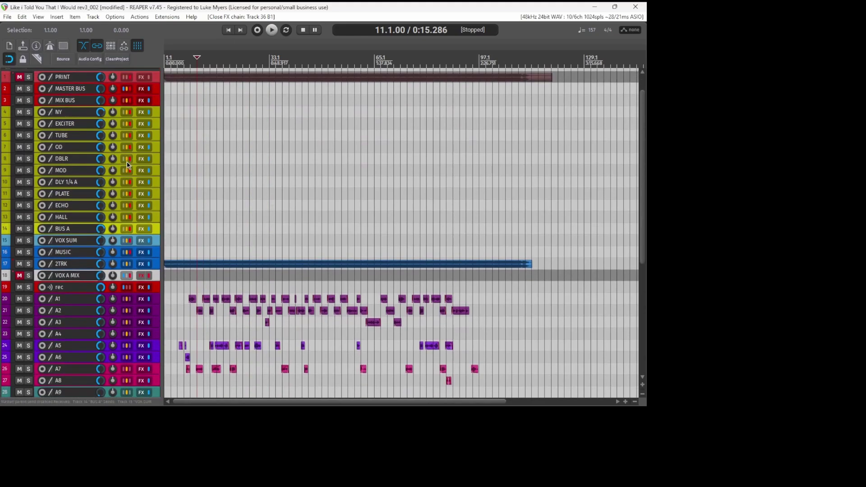
pyautogui.click(81, 242)
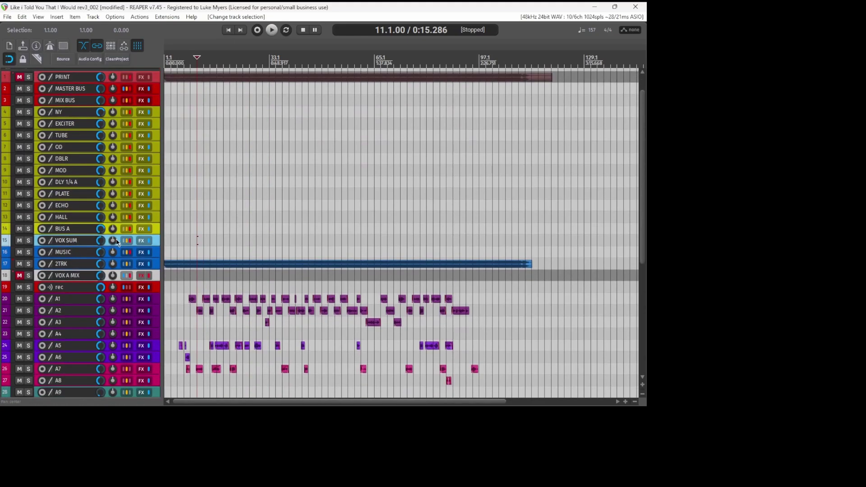
pyautogui.click(141, 240)
pyautogui.click(153, 131)
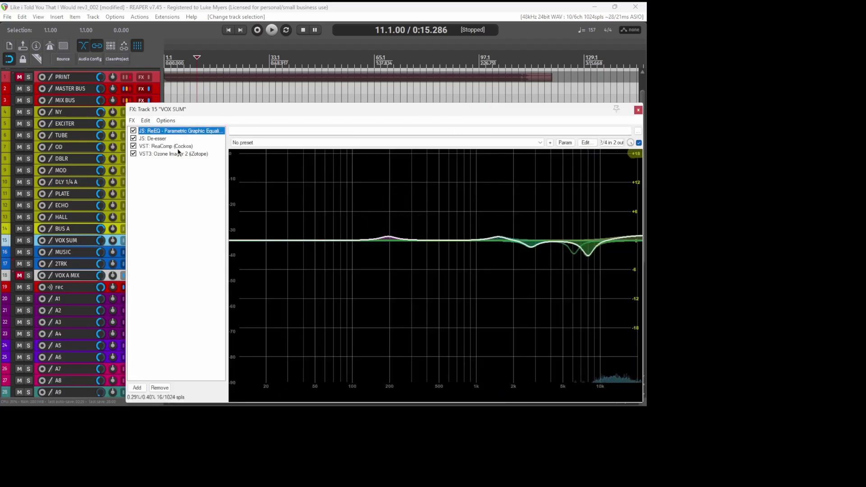
pyautogui.click(153, 138)
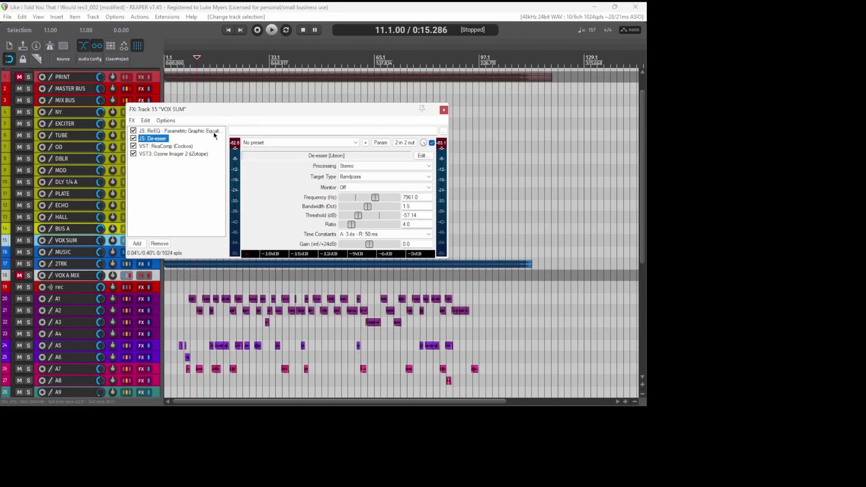
# - Review the VOX SUM track's ReaComp and Ozone Imager 2 settings, and close its FX chain
pyautogui.click(178, 146)
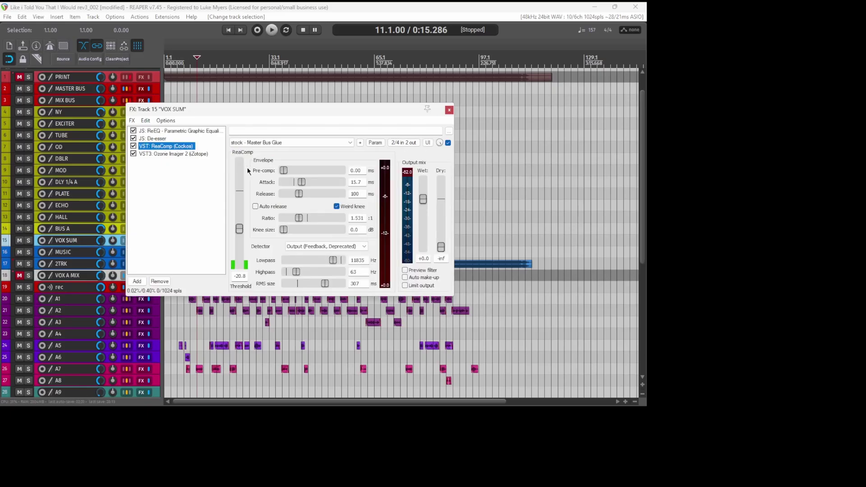
pyautogui.click(172, 153)
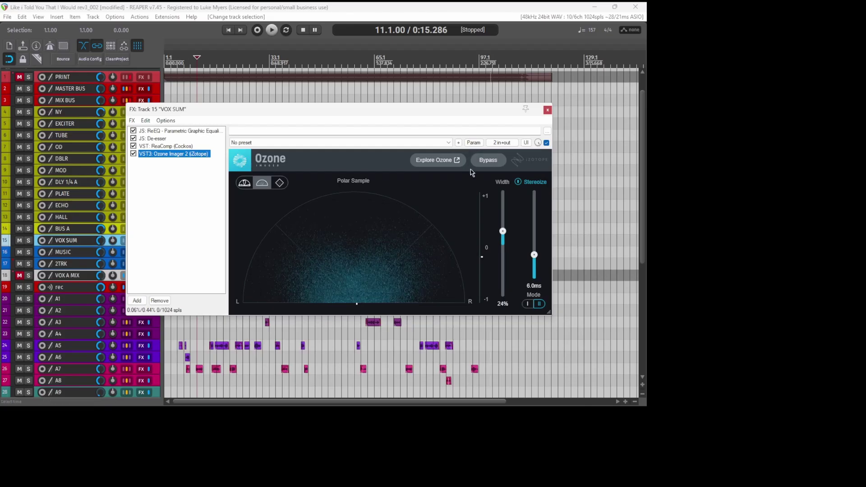
pyautogui.click(547, 109)
# - Survey the session's tracks around the VOX SUM and MUSIC buses, and briefly reopen the VOX SUM track's FX chain
pyautogui.scroll(-1, 143, 185)
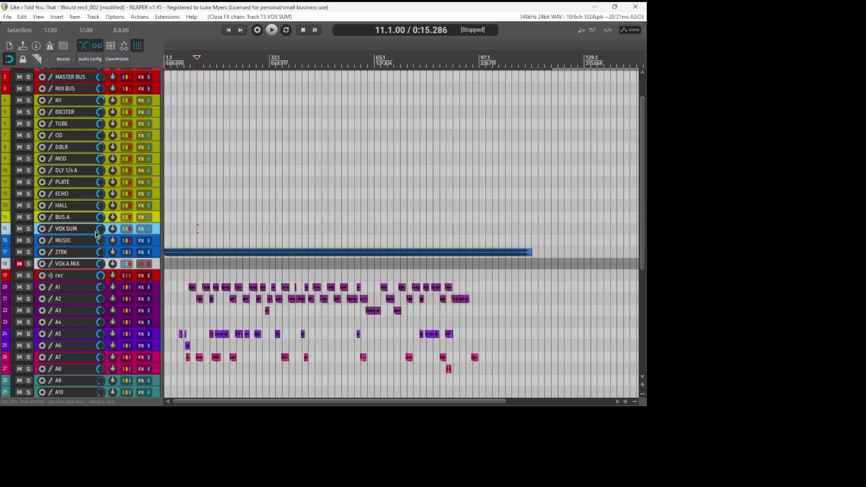
pyautogui.click(77, 243)
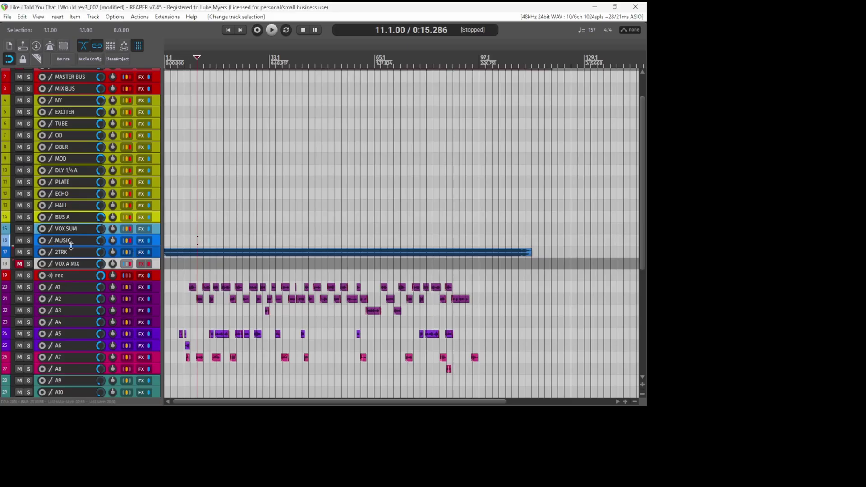
pyautogui.click(75, 231)
pyautogui.scroll(-4, 82, 248)
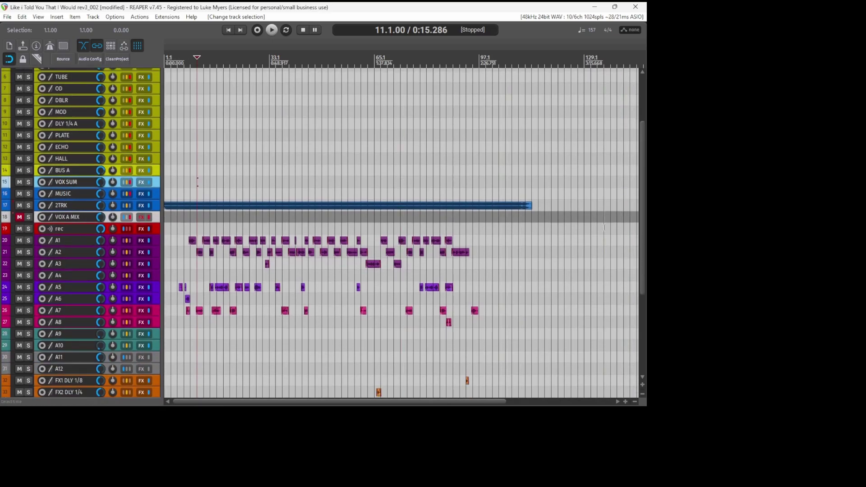
pyautogui.moveTo(643, 238); pyautogui.dragTo(642, 314)
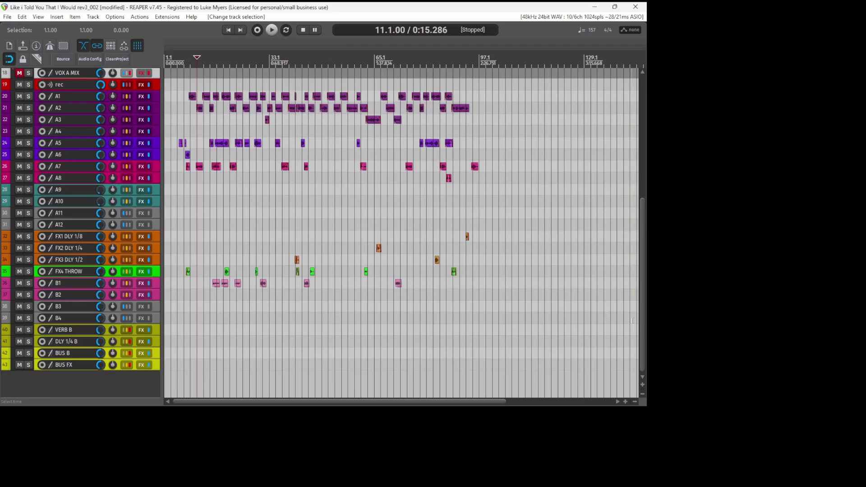
pyautogui.moveTo(642, 310); pyautogui.dragTo(644, 188)
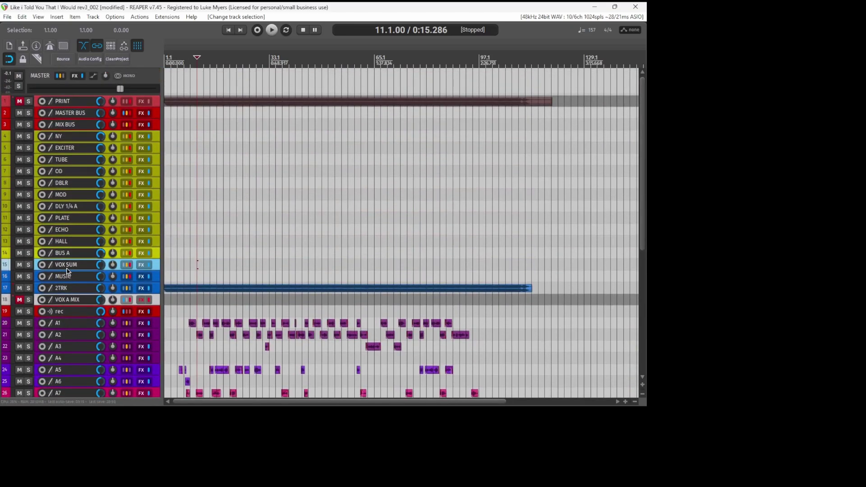
pyautogui.press('f')
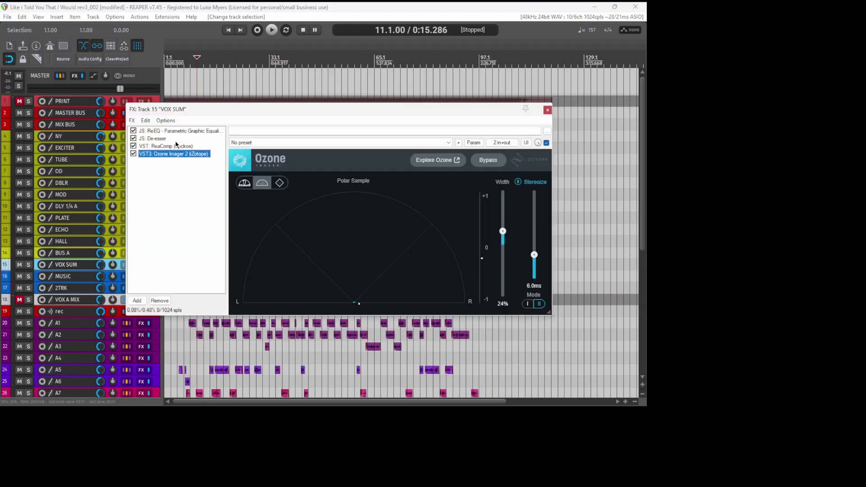
pyautogui.click(547, 110)
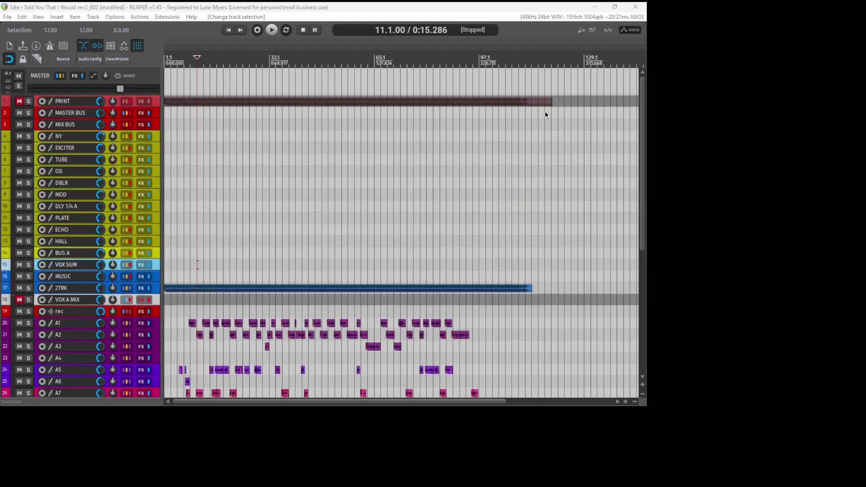
# - Open the MUSIC track's FX chain for a brief check and close it
pyautogui.click(75, 278)
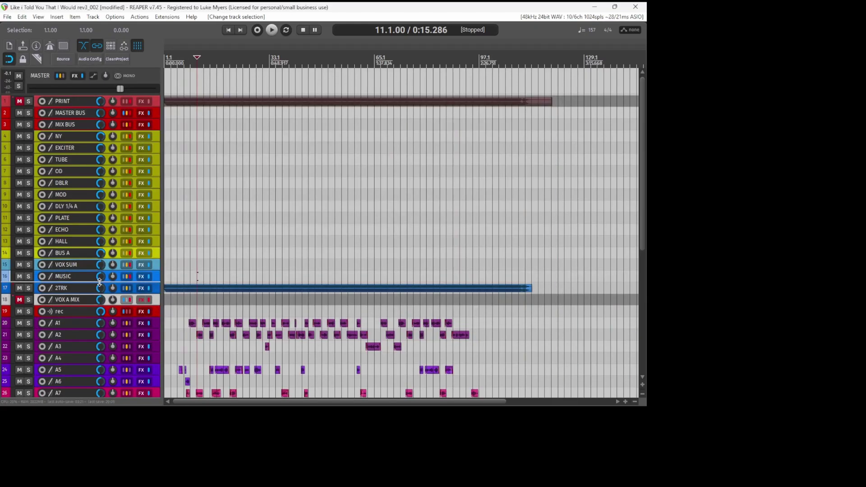
pyautogui.press('f')
pyautogui.click(467, 34)
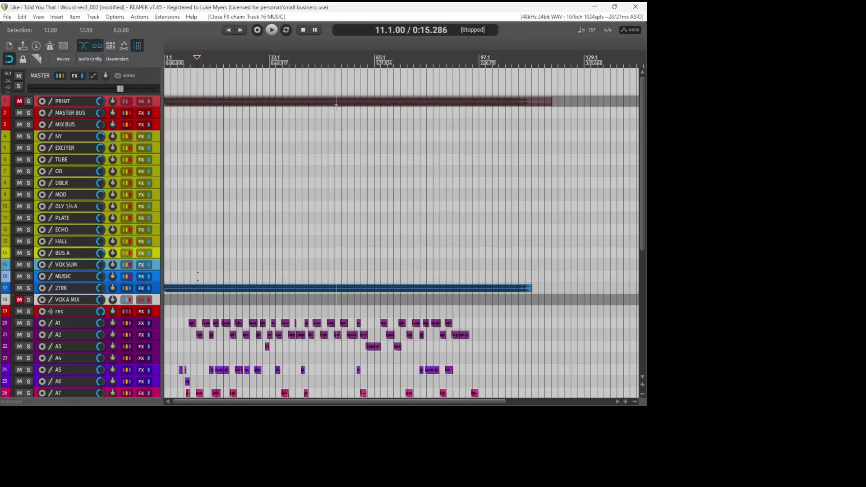
# - Open the MIX BUS track's FX chain and review its Volume Adjustment and ReEQ settings
pyautogui.click(76, 129)
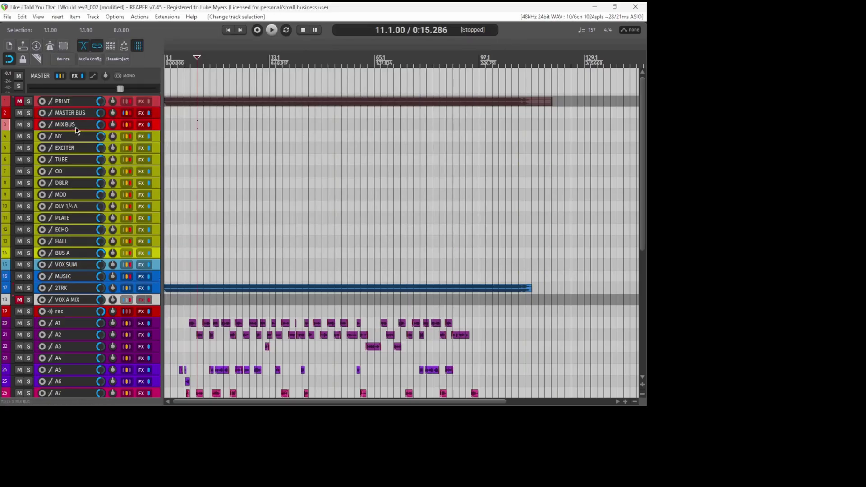
pyautogui.press('f')
pyautogui.click(53, 31)
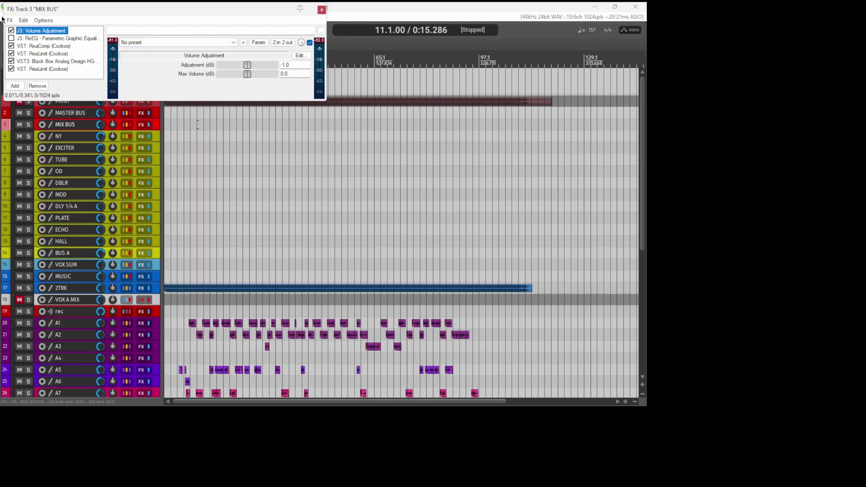
pyautogui.click(49, 47)
pyautogui.click(99, 38)
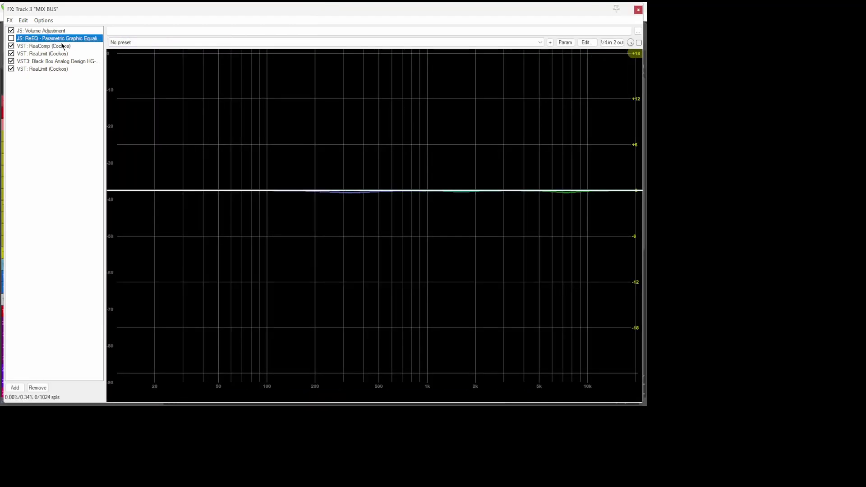
# - Review the MIX BUS track's ReaComp, first ReaLimit, Black Box HG-2 and final ReaLimit settings, and close its FX chain
pyautogui.click(48, 48)
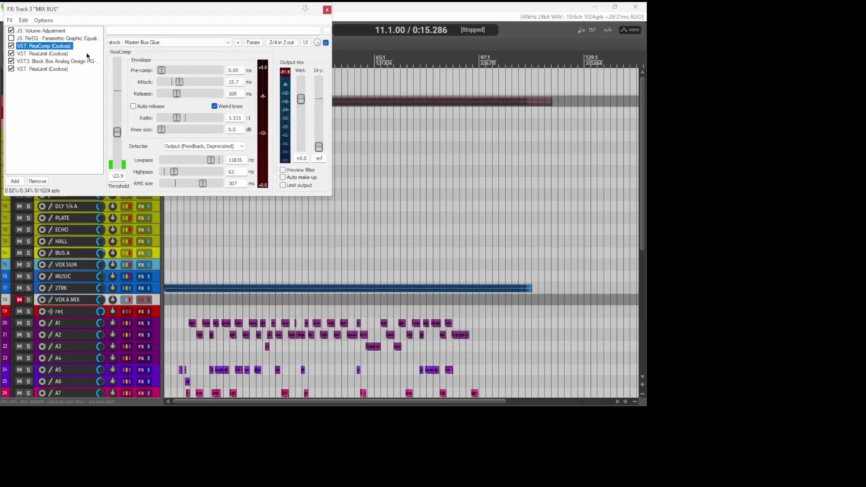
pyautogui.click(52, 54)
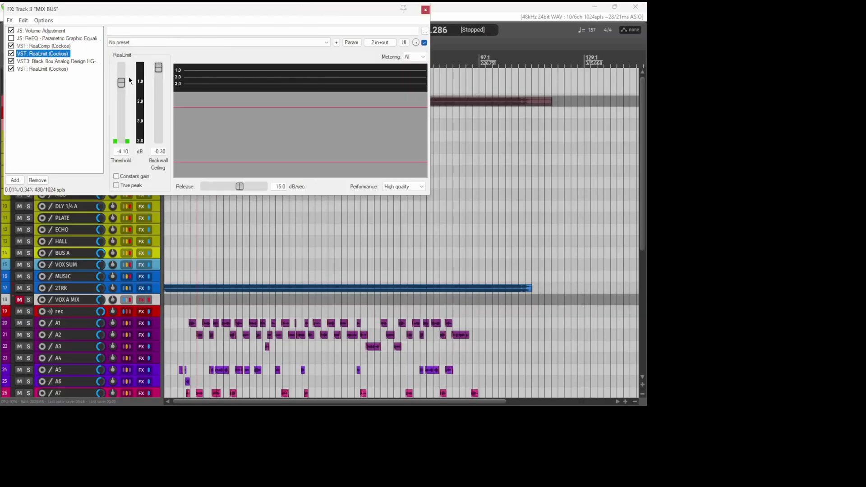
pyautogui.click(76, 63)
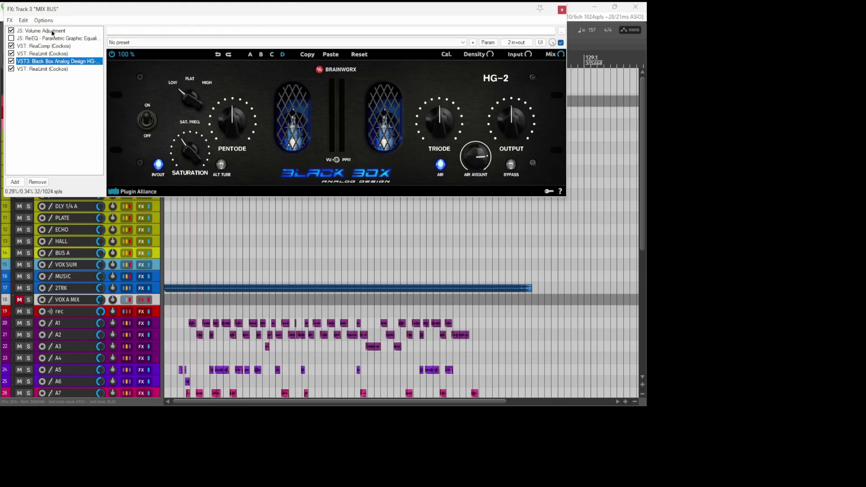
pyautogui.click(45, 68)
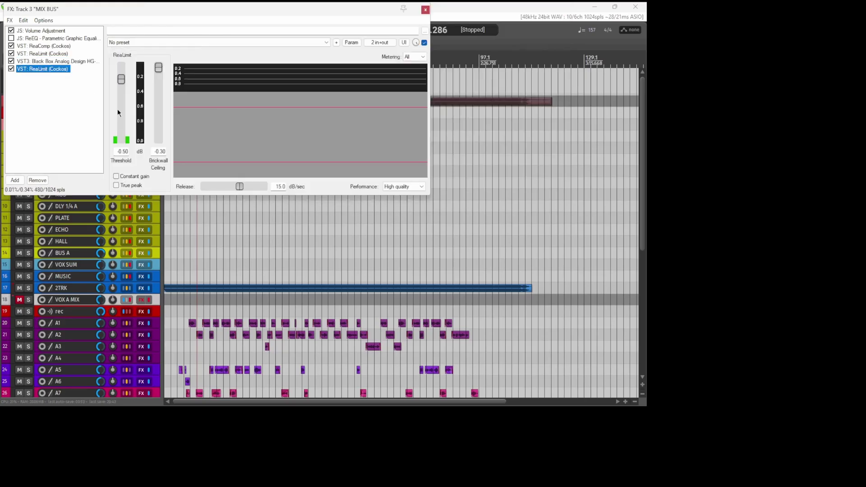
pyautogui.click(426, 9)
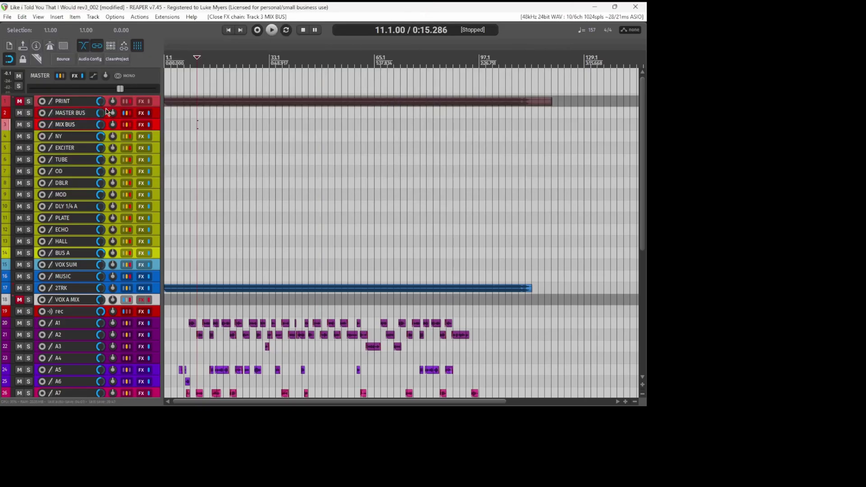
# - Open the MASTER BUS track's FX chain, review its Volume Adjustment and Master Plan settings, and close it
pyautogui.click(71, 113)
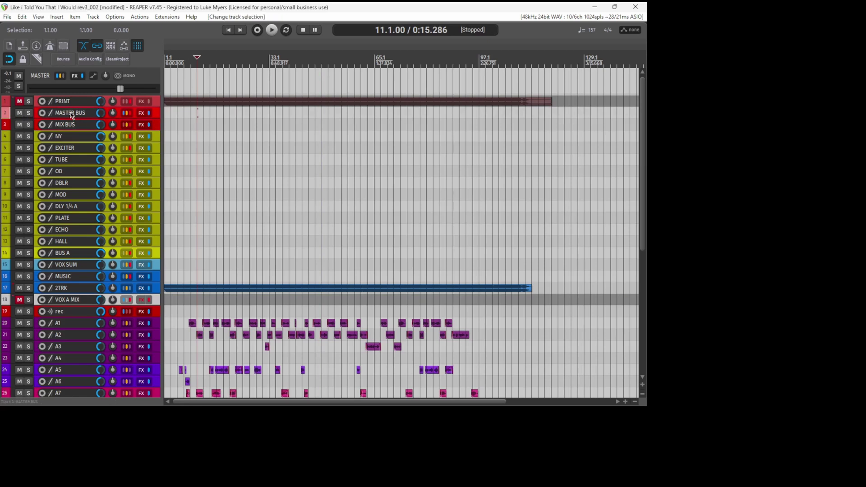
pyautogui.press('f')
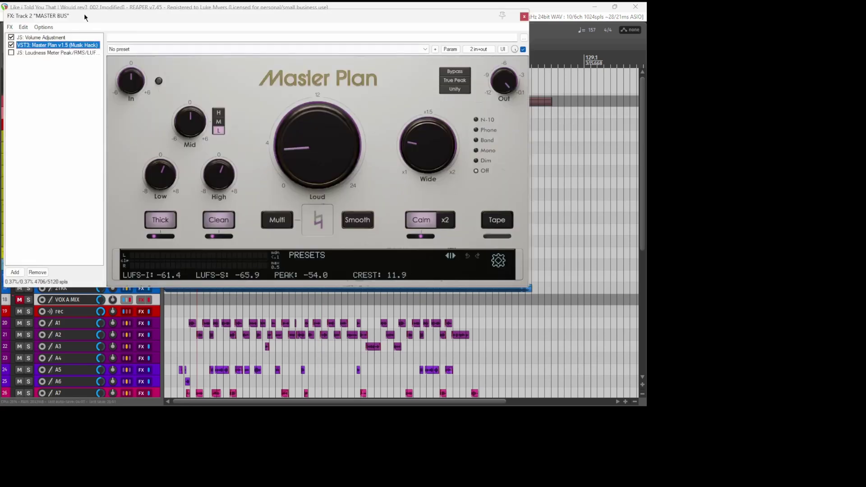
pyautogui.click(62, 37)
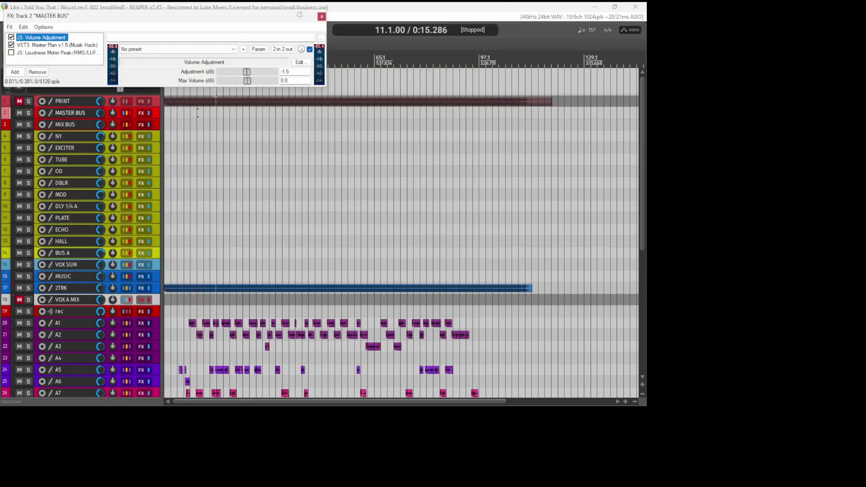
pyautogui.click(69, 46)
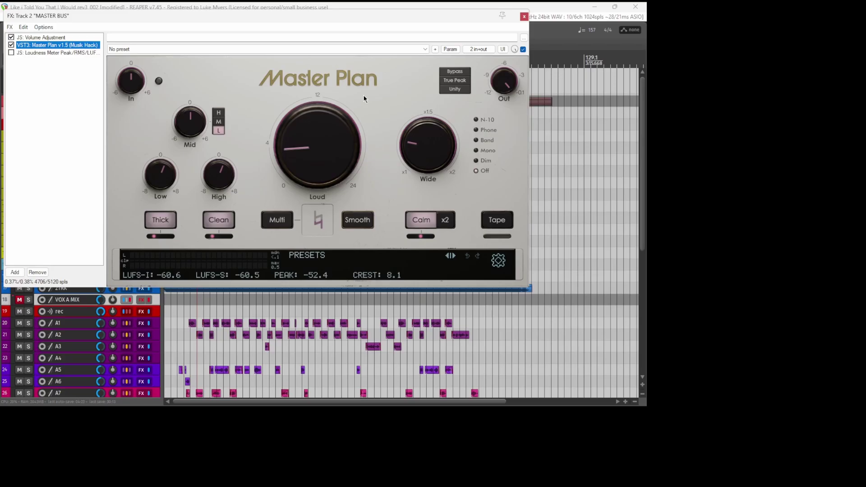
pyautogui.click(523, 16)
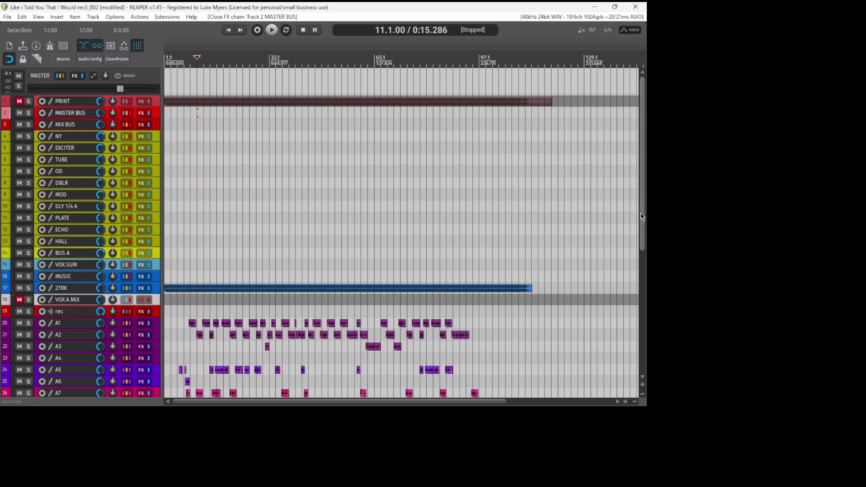
pyautogui.scroll(-5, 647, 253)
pyautogui.moveTo(644, 295); pyautogui.dragTo(595, 179)
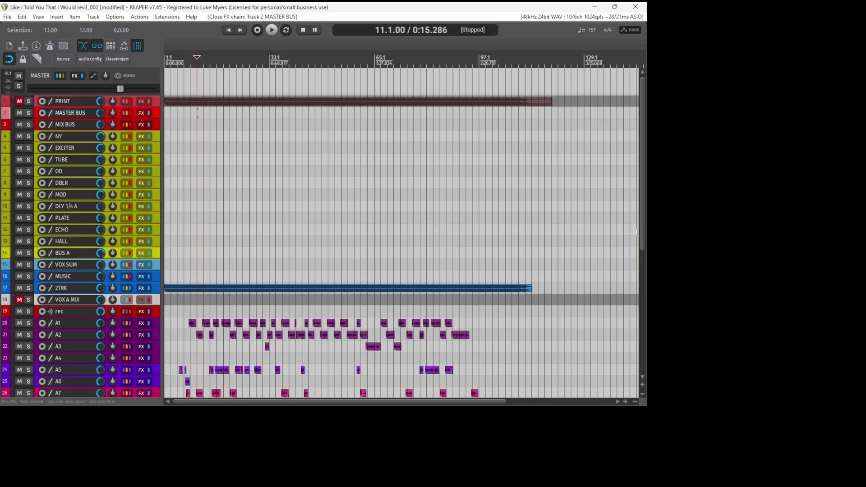
pyautogui.moveTo(645, 235); pyautogui.dragTo(639, 311)
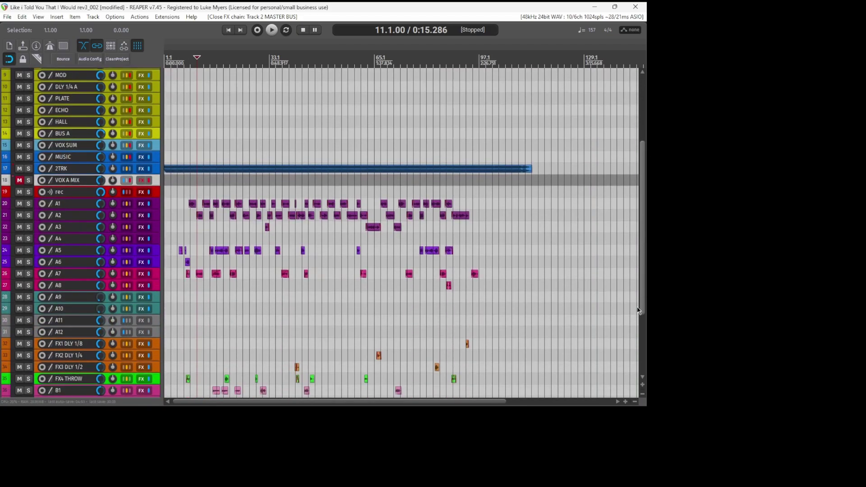
pyautogui.moveTo(639, 311); pyautogui.dragTo(605, 294)
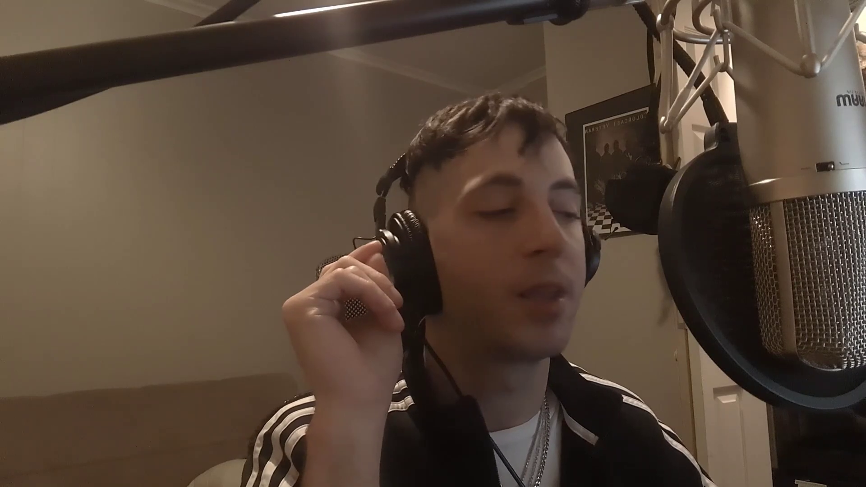